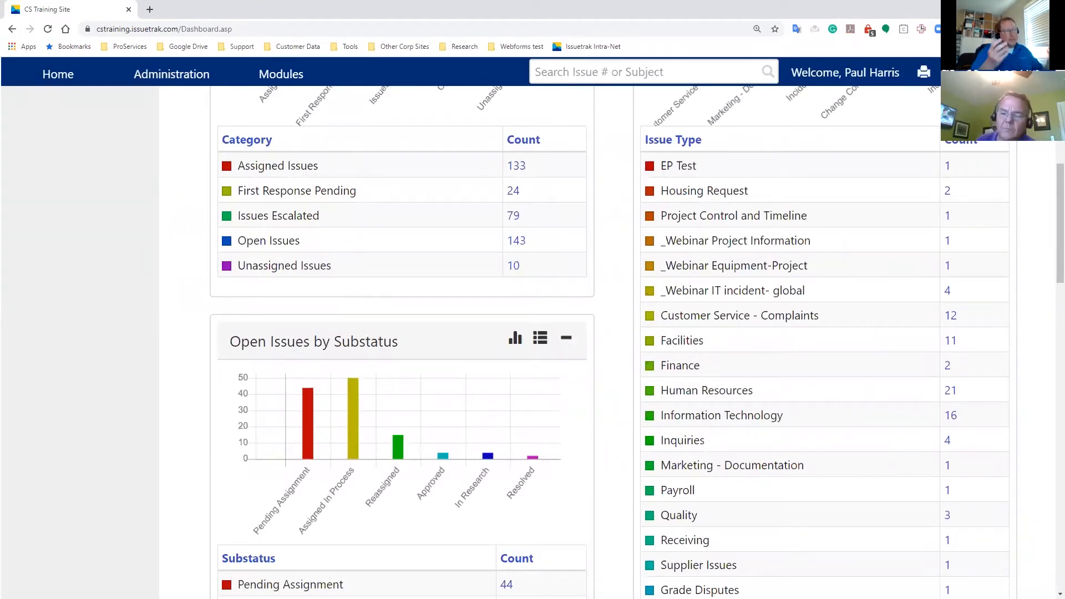
# - Sign in to the training site using the already filled-in user ID and password
pyautogui.click(516, 166)
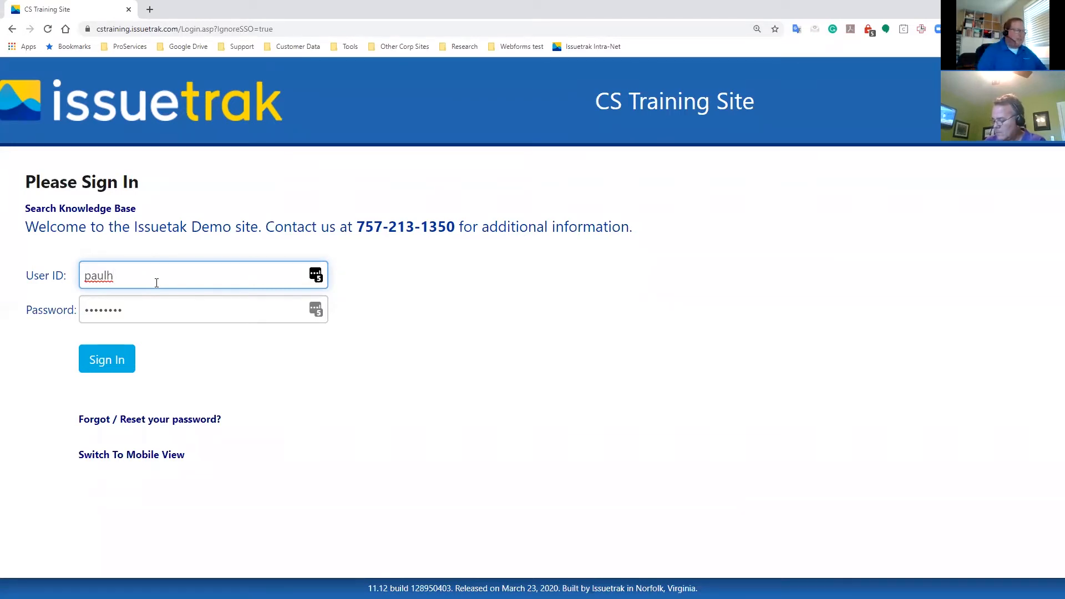
pyautogui.click(110, 370)
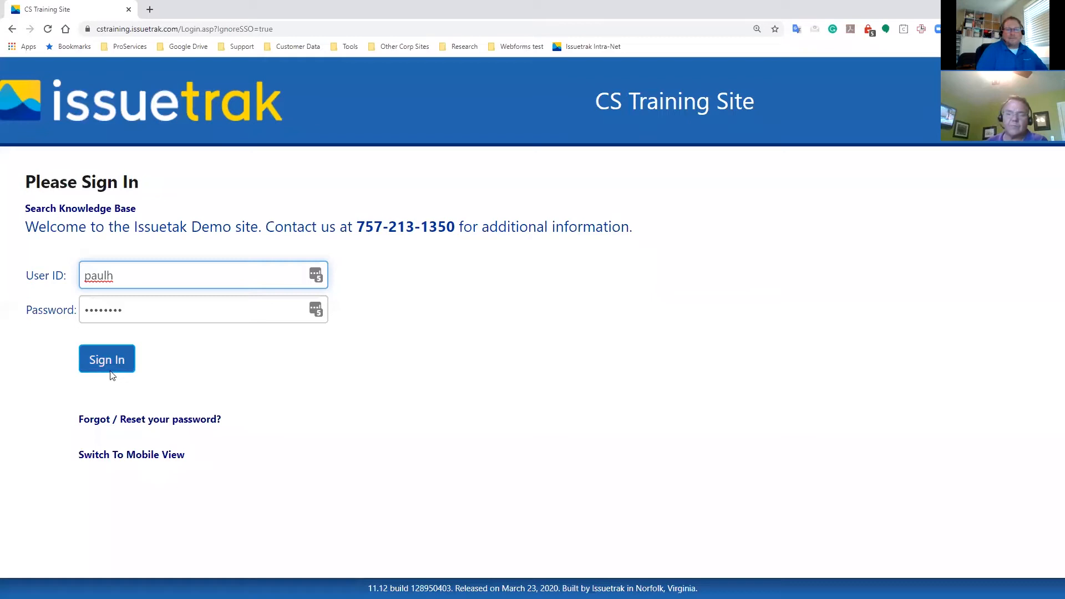
pyautogui.click(112, 375)
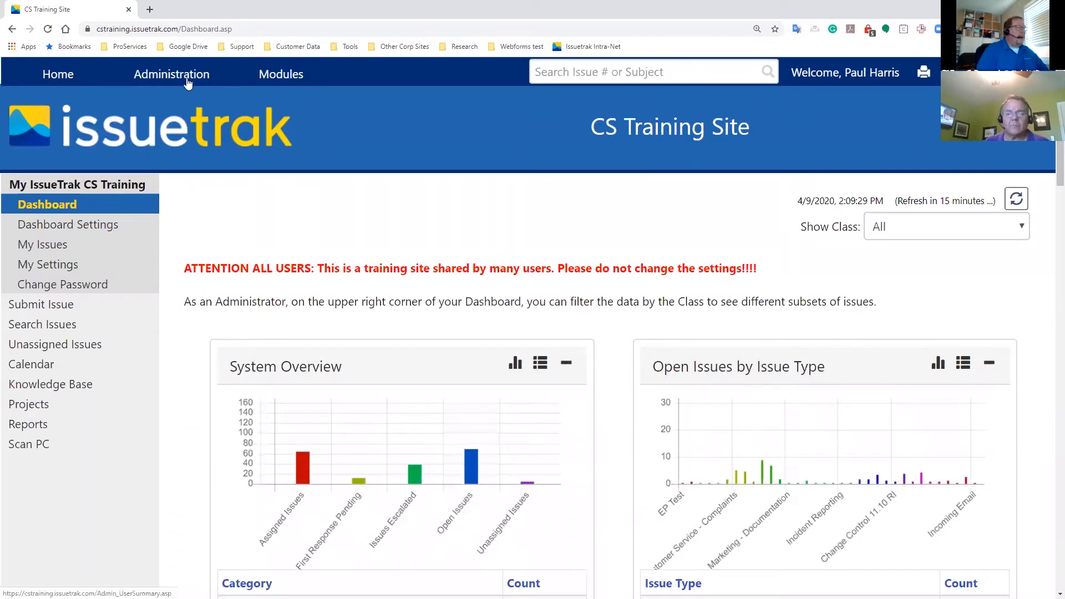
# - Open the group list under Administration and edit the ED Coral Shores High School Group (ED_CS)
pyautogui.moveTo(188, 82)
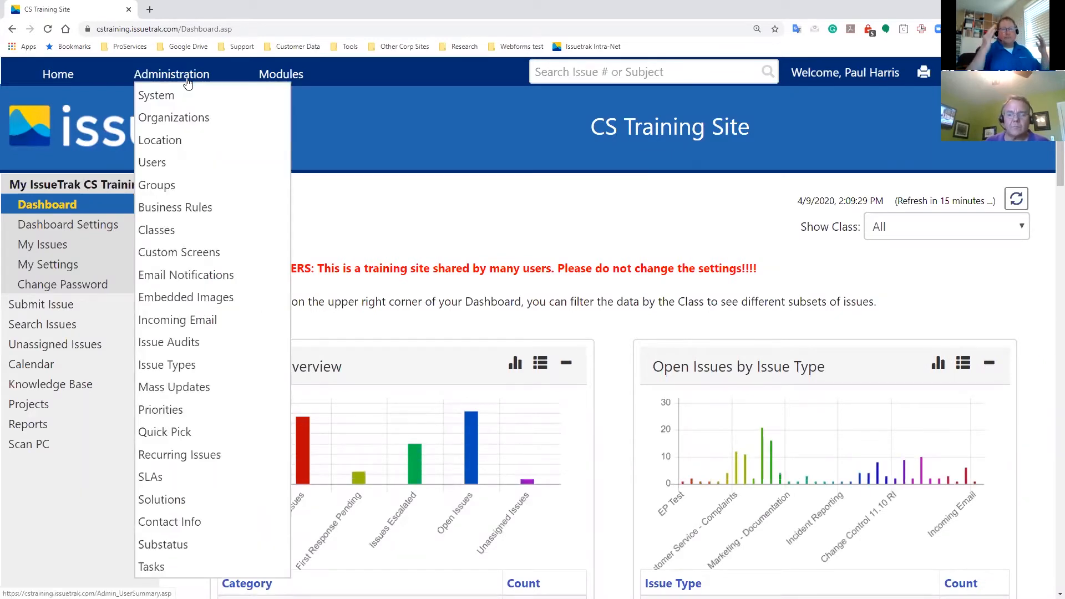
pyautogui.click(172, 185)
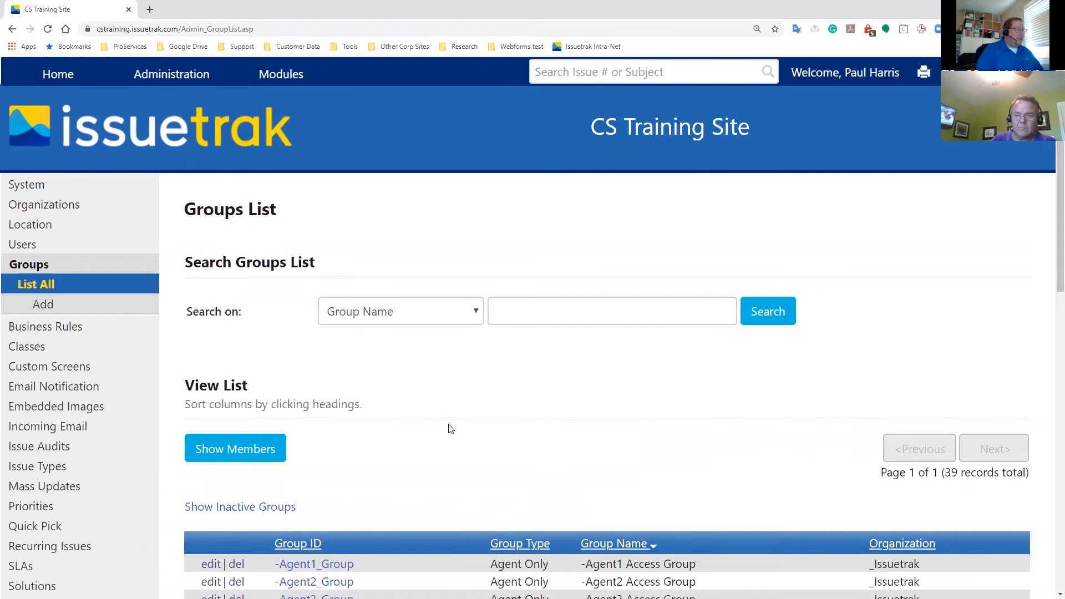
pyautogui.scroll(-6, 447, 428)
pyautogui.scroll(-5, 450, 429)
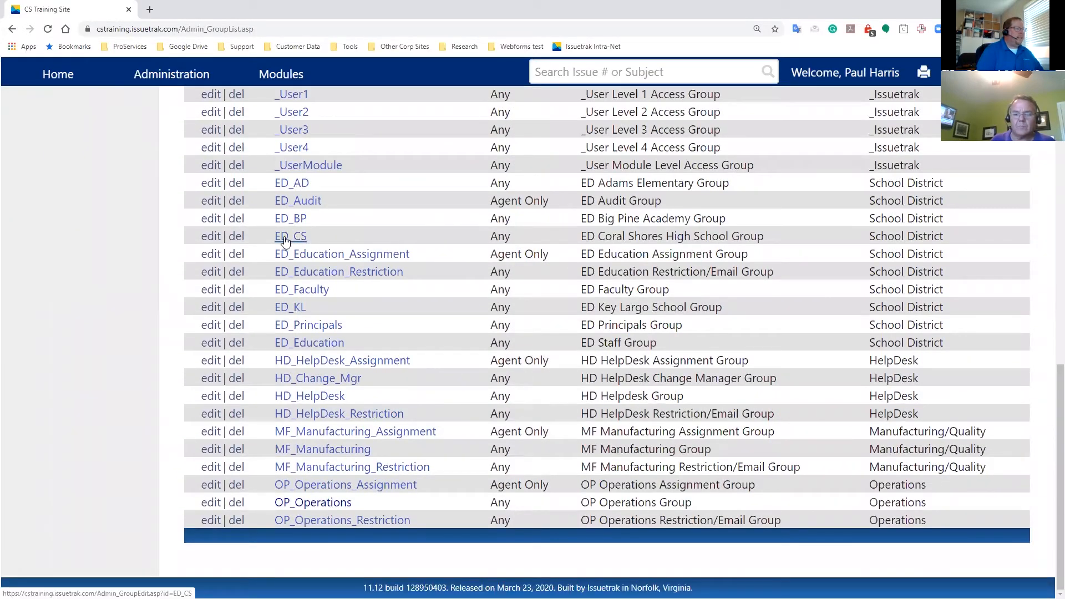
pyautogui.moveTo(497, 237); pyautogui.dragTo(519, 239)
pyautogui.click(332, 235)
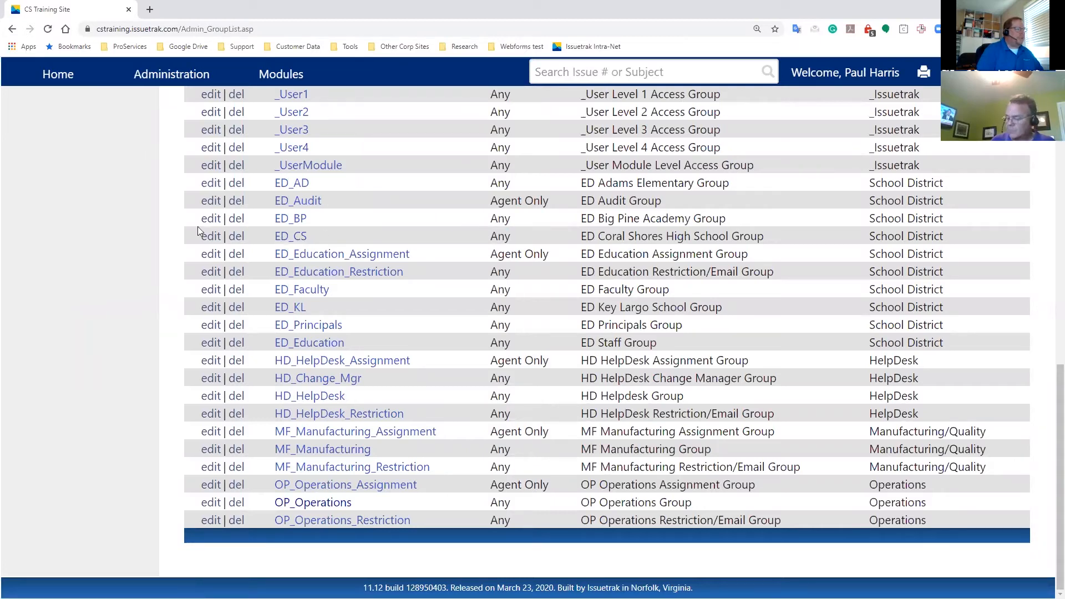
pyautogui.click(211, 237)
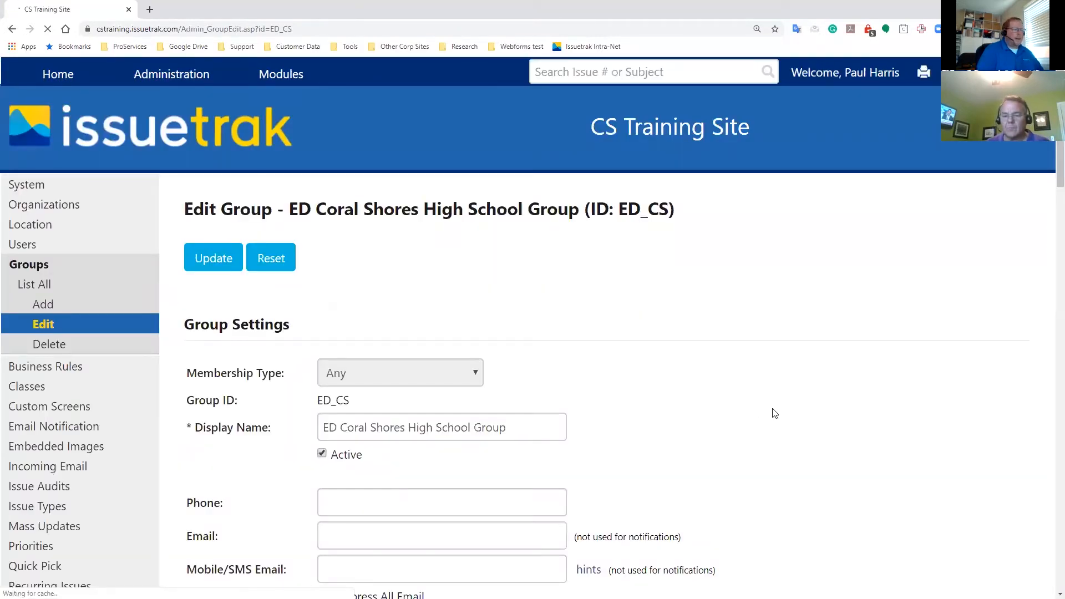
# - Enable the Can assign Tasks and Can be assigned Tasks workflow permissions for the group
pyautogui.scroll(-5, 774, 412)
pyautogui.scroll(-13, 775, 414)
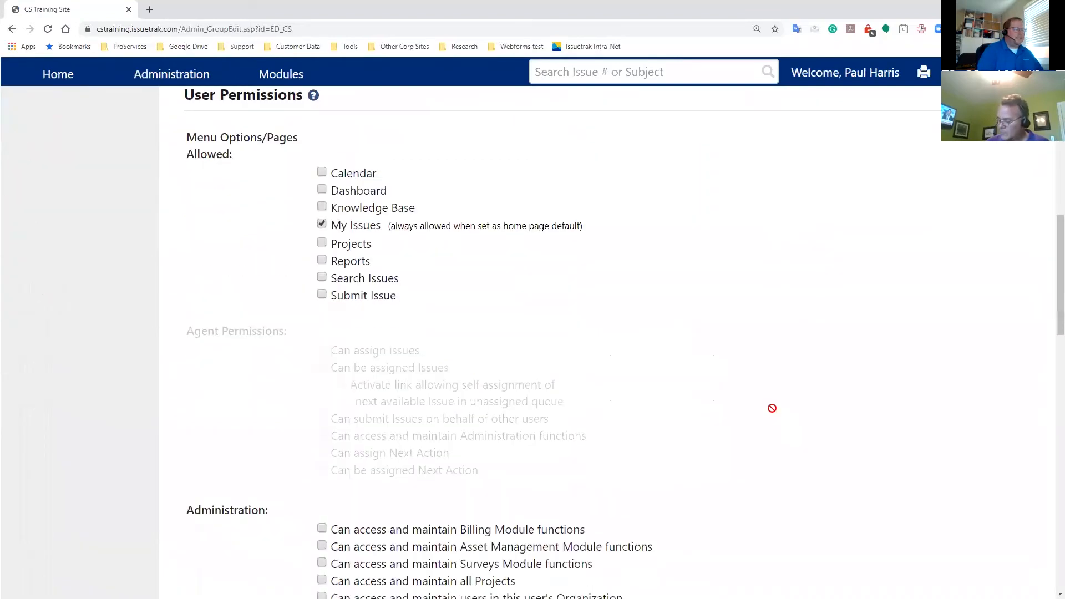
pyautogui.scroll(-6, 773, 411)
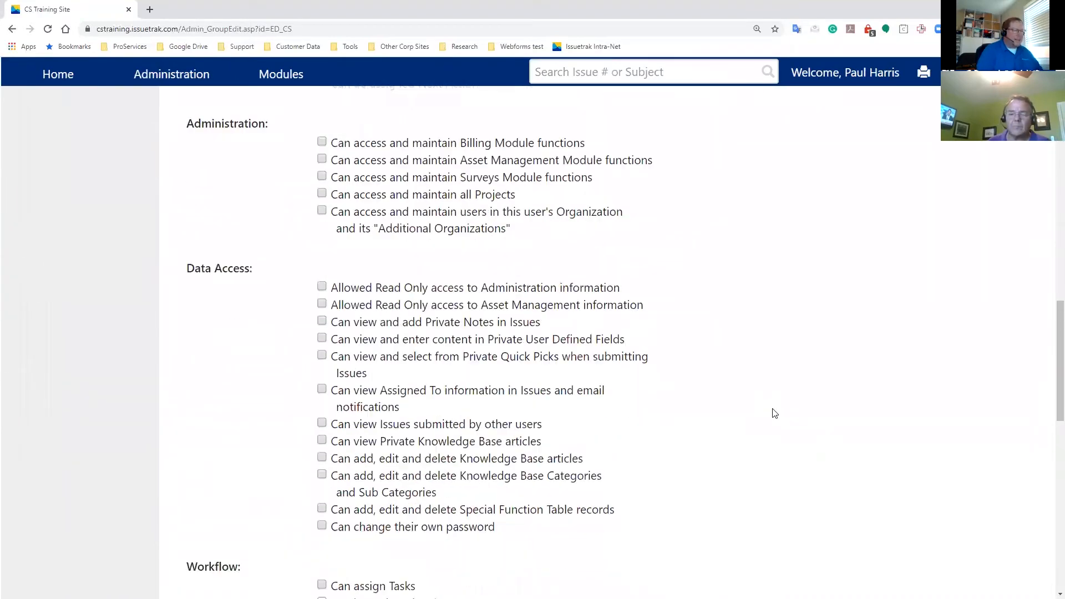
pyautogui.scroll(-1, 773, 413)
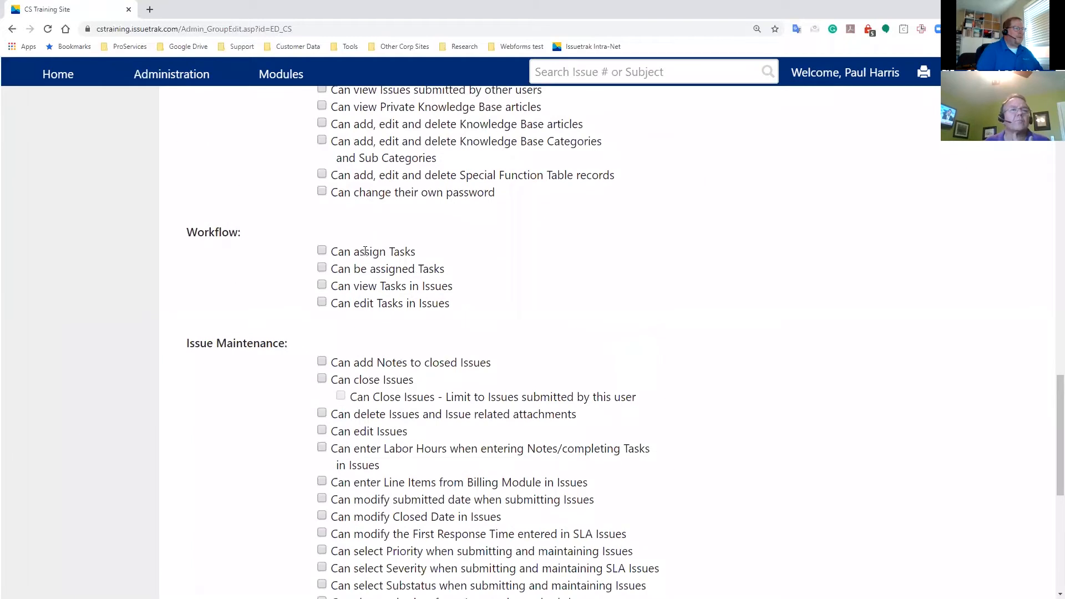
pyautogui.moveTo(365, 253); pyautogui.dragTo(454, 274)
pyautogui.click(433, 271)
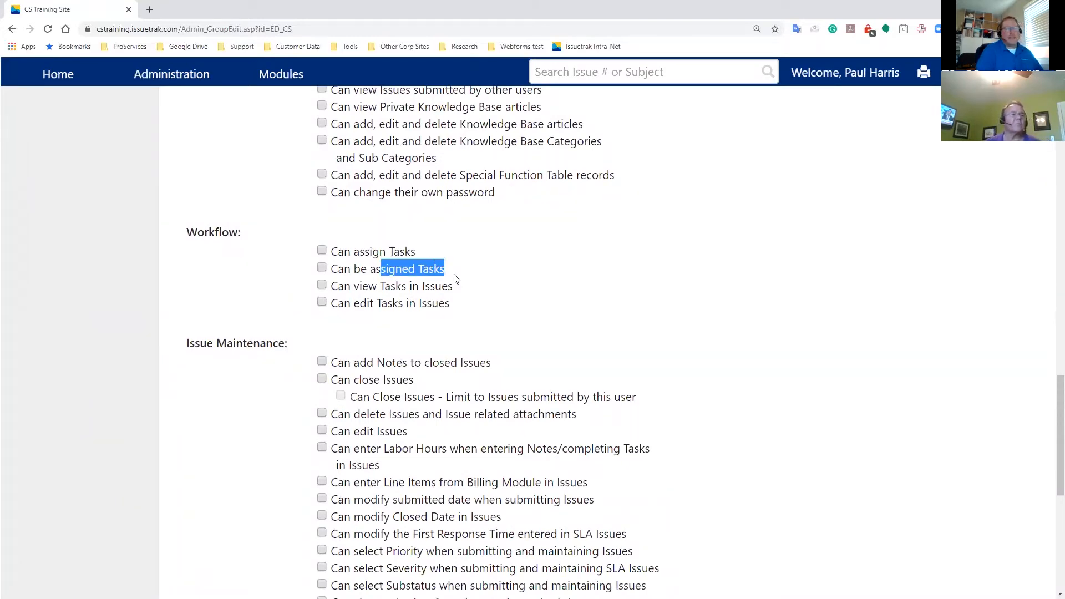
pyautogui.click(562, 273)
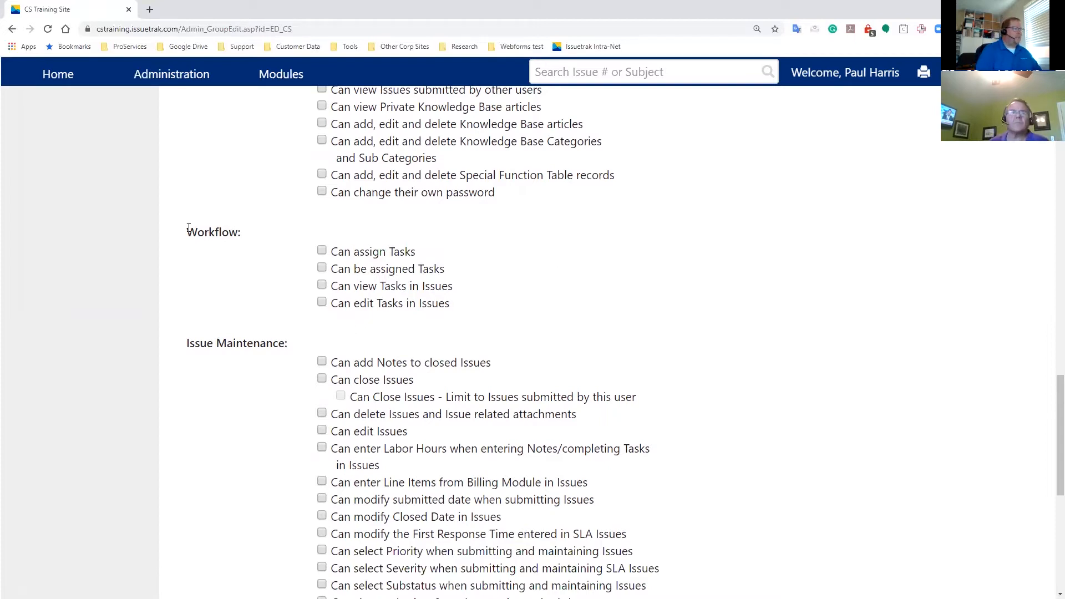
pyautogui.tripleClick(267, 238)
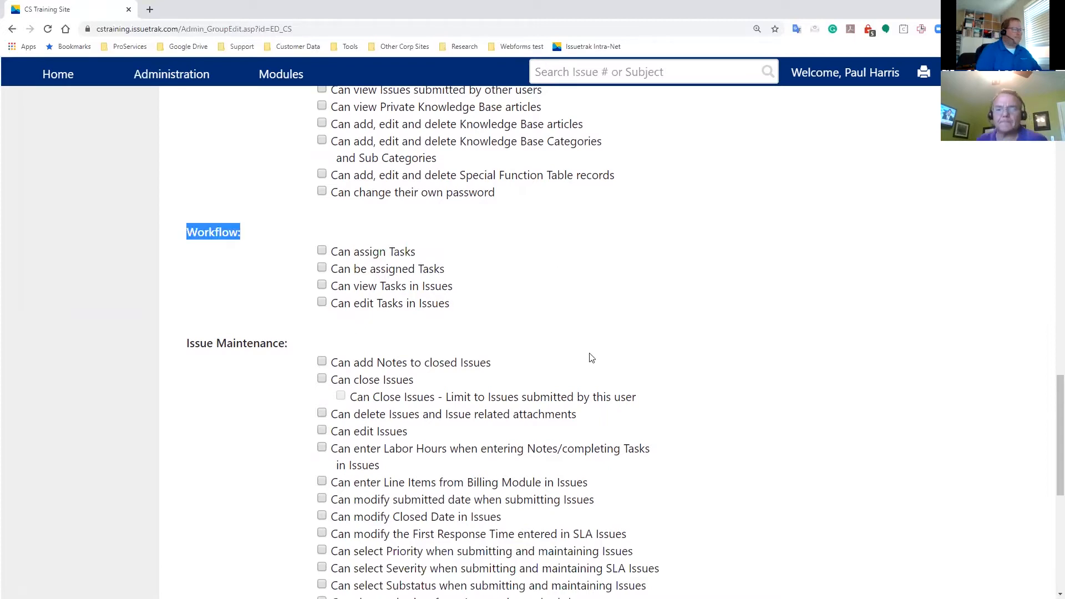
pyautogui.scroll(10, 559, 340)
pyautogui.scroll(-10, 559, 340)
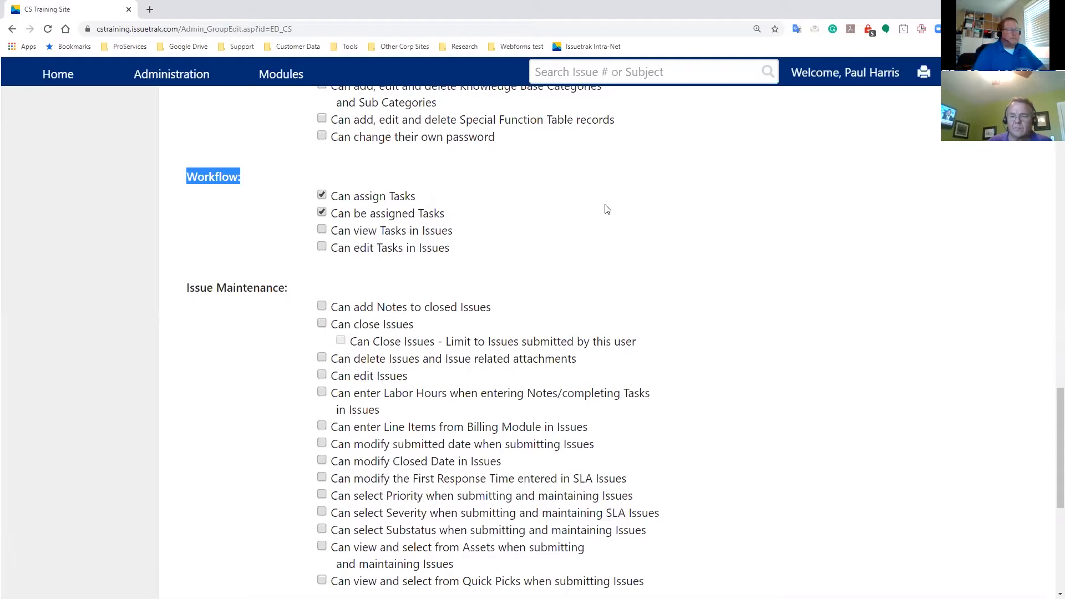
# - Enable Can view Tasks in Issues and Can edit Tasks in Issues, and update the group
pyautogui.click(322, 231)
pyautogui.moveTo(331, 231); pyautogui.dragTo(475, 236)
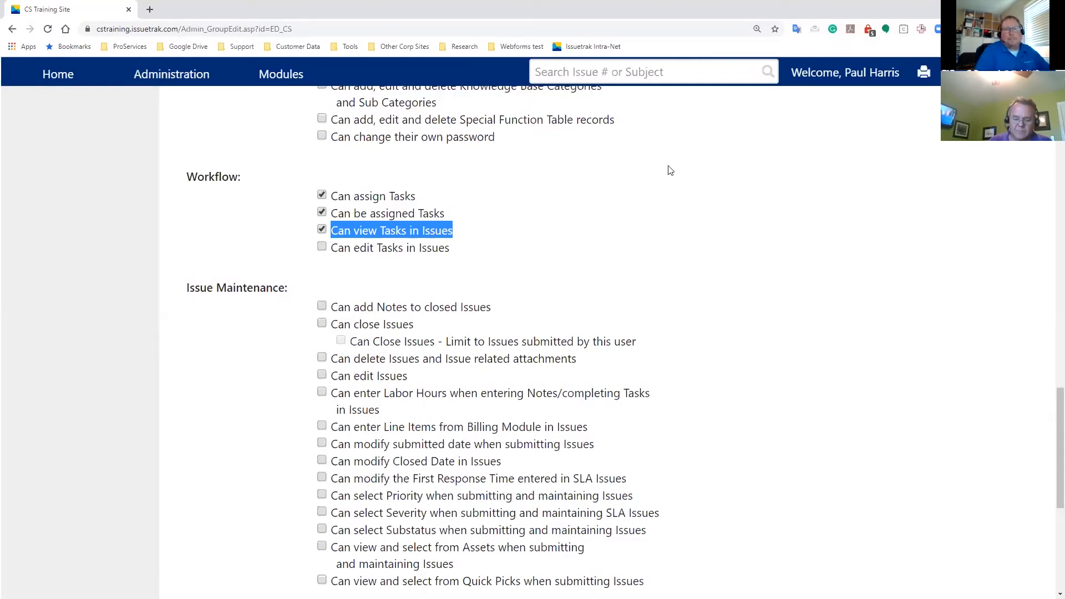
pyautogui.click(331, 248)
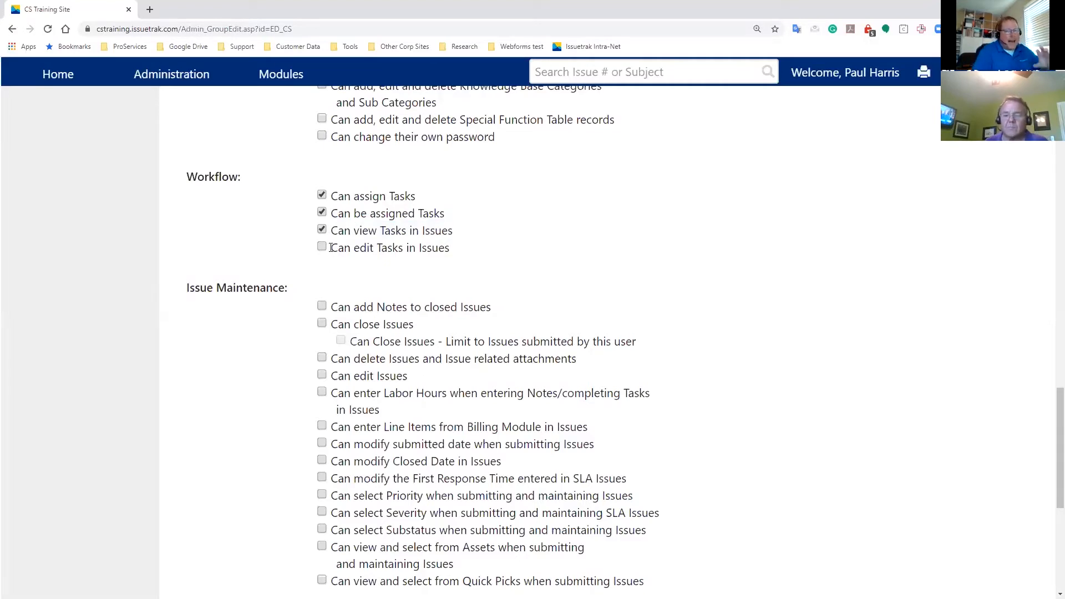
pyautogui.moveTo(331, 248); pyautogui.dragTo(471, 252)
pyautogui.click(481, 253)
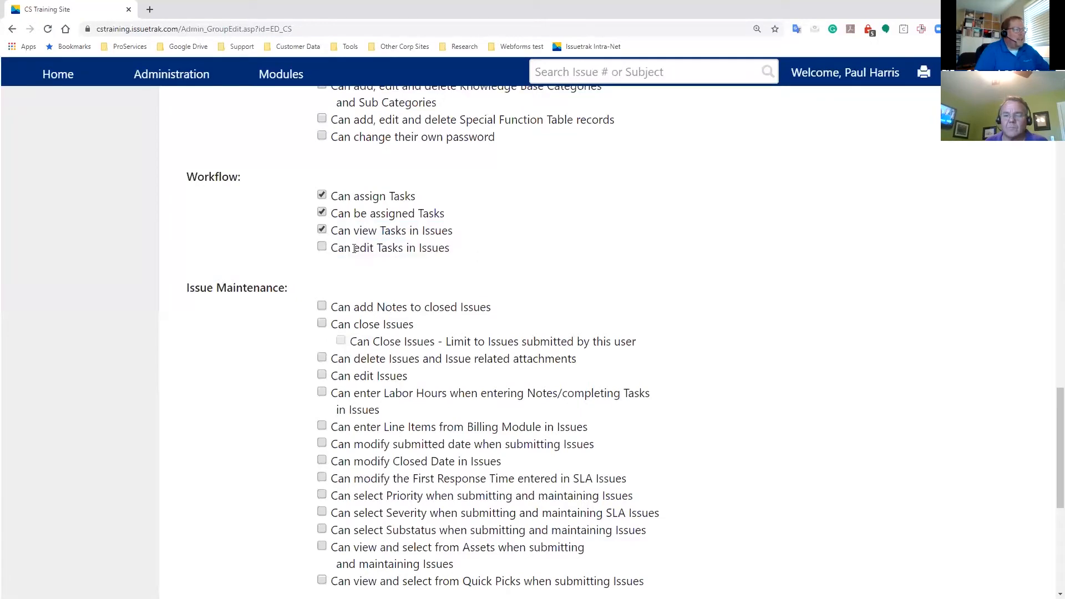
pyautogui.click(322, 247)
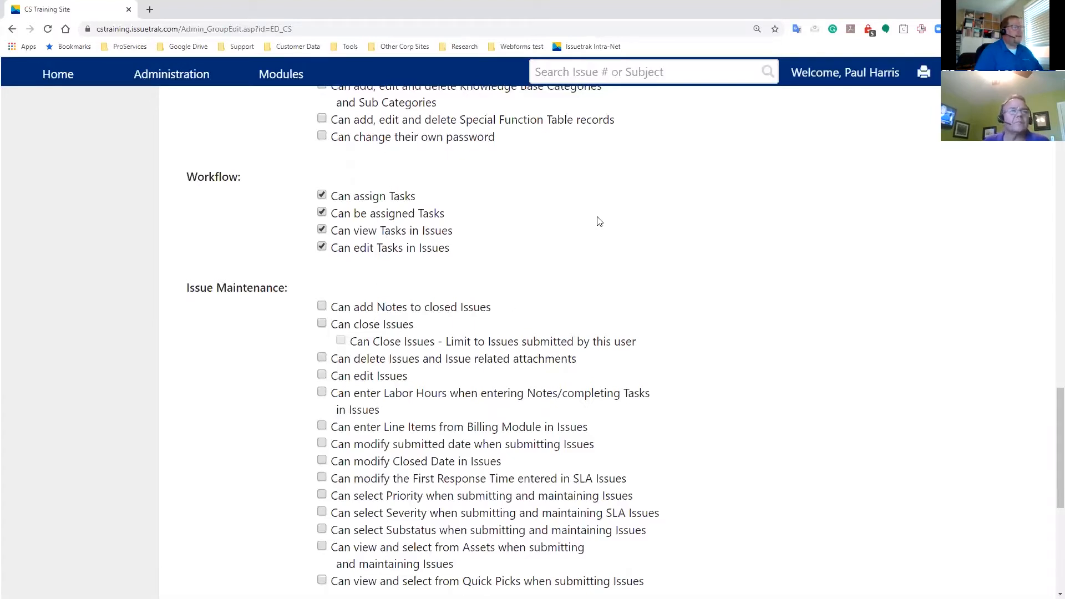
pyautogui.scroll(20, 226, 98)
pyautogui.click(227, 99)
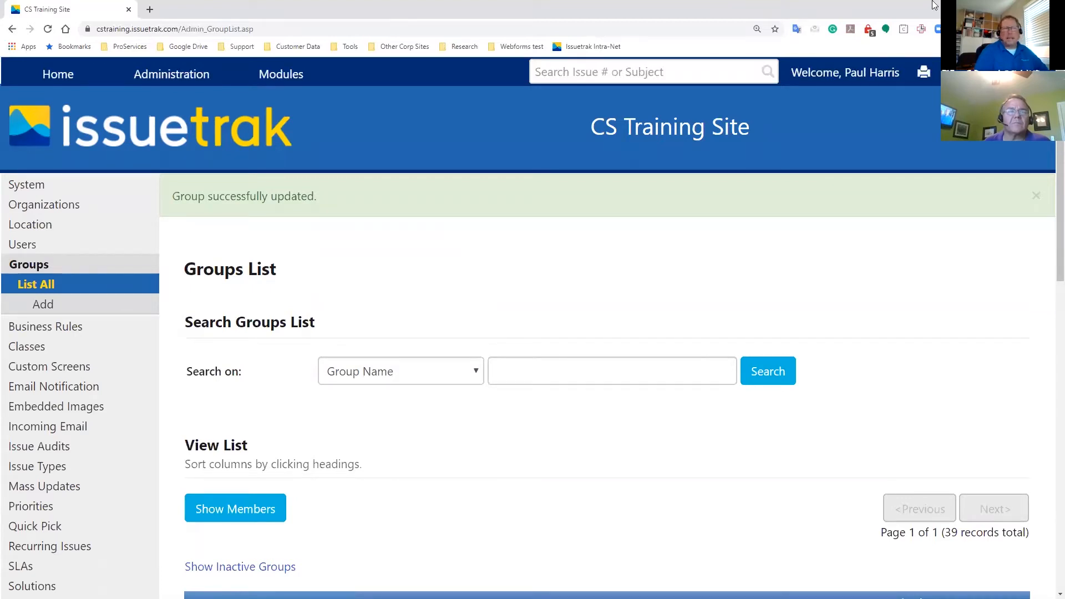
# - Switch to the presentation and advance through the Task Manager slides
pyautogui.click(1026, 8)
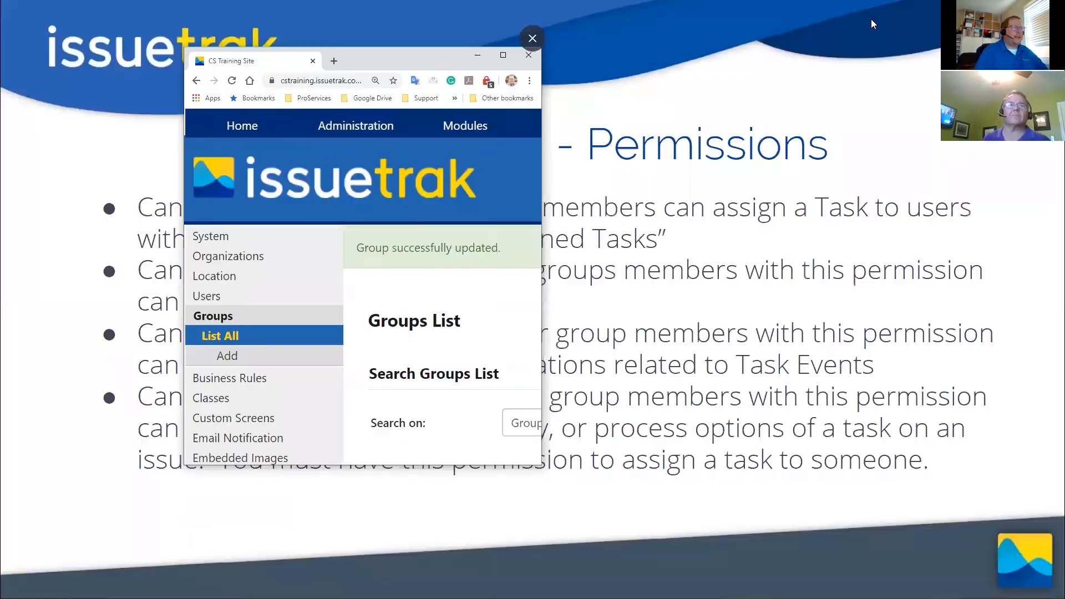
pyautogui.click(768, 74)
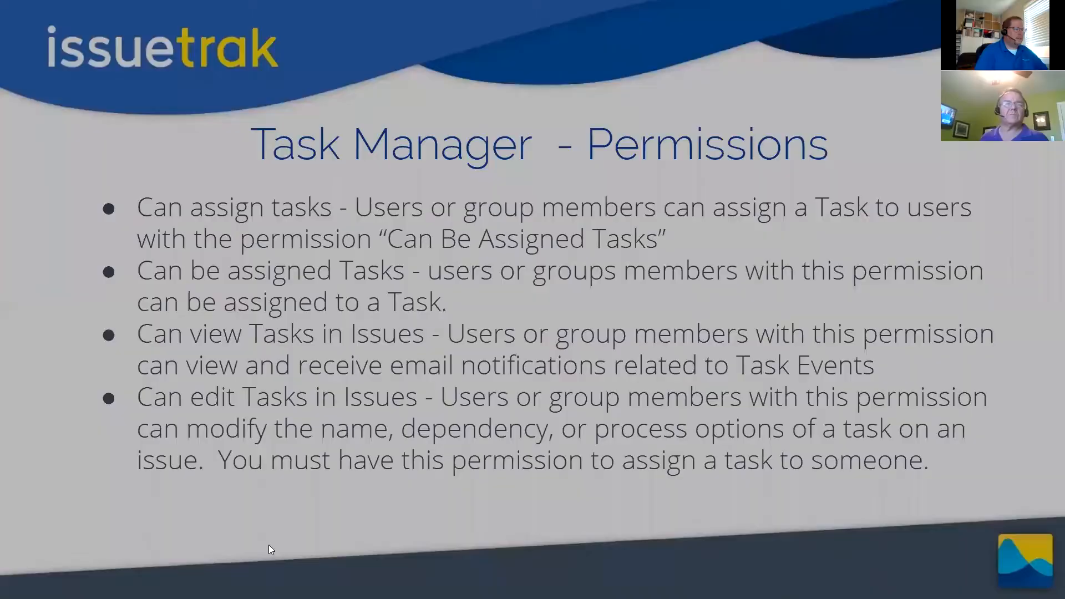
pyautogui.click(100, 565)
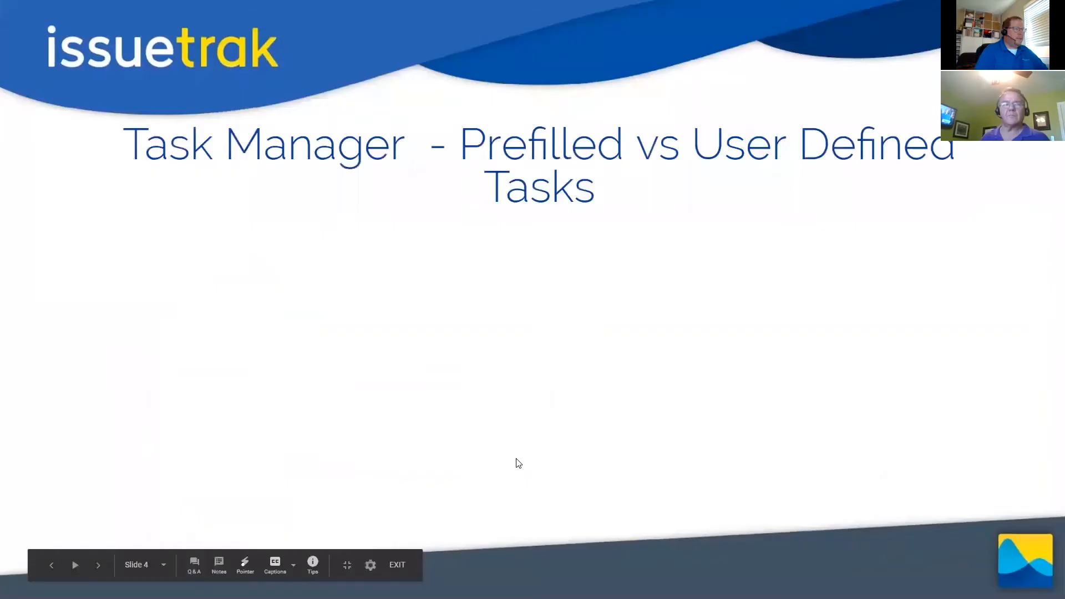
pyautogui.click(97, 564)
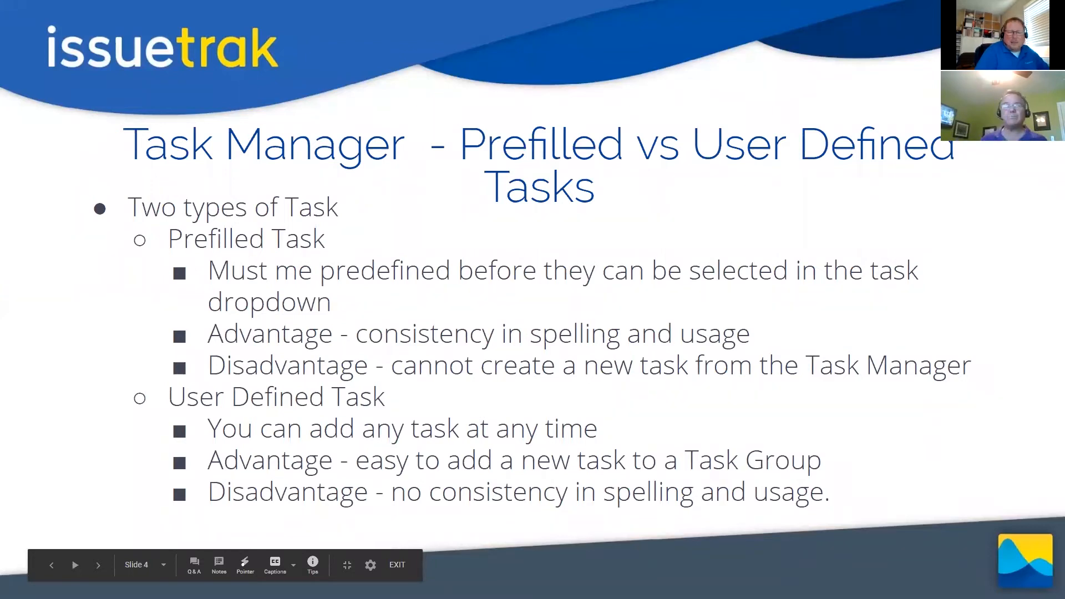
# - Return to the maximized browser and open the Report Writer under Reports
pyautogui.hotkey('alt', 'Tab')
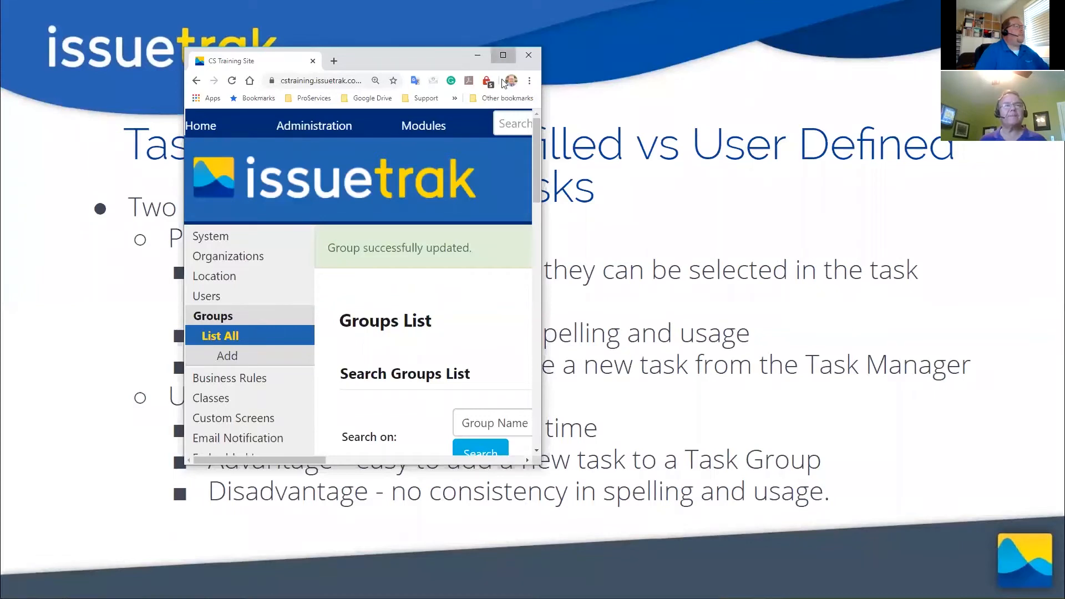
pyautogui.click(503, 54)
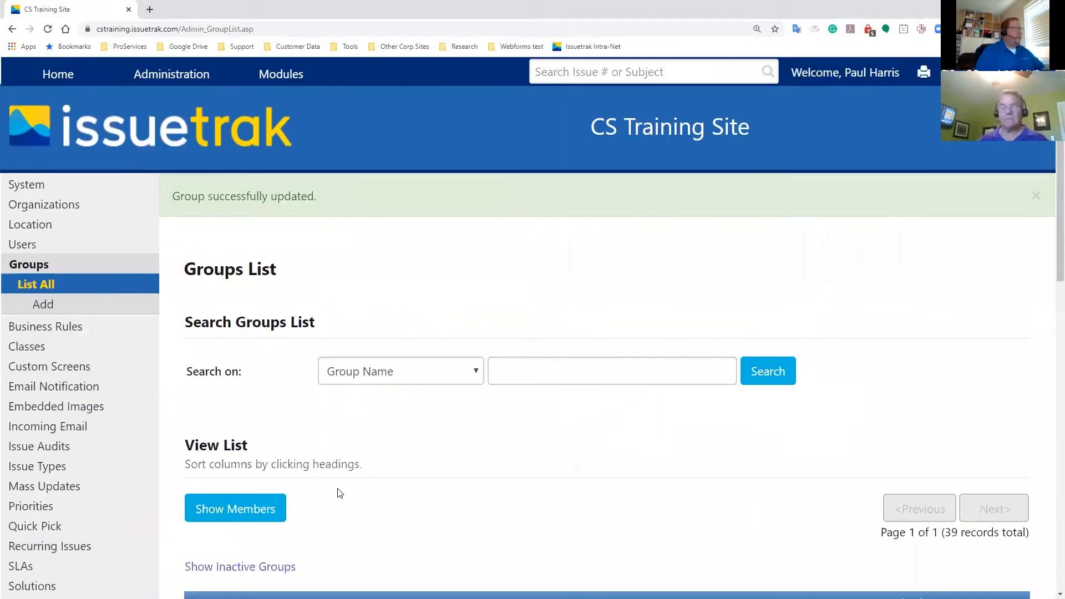
pyautogui.moveTo(60, 81)
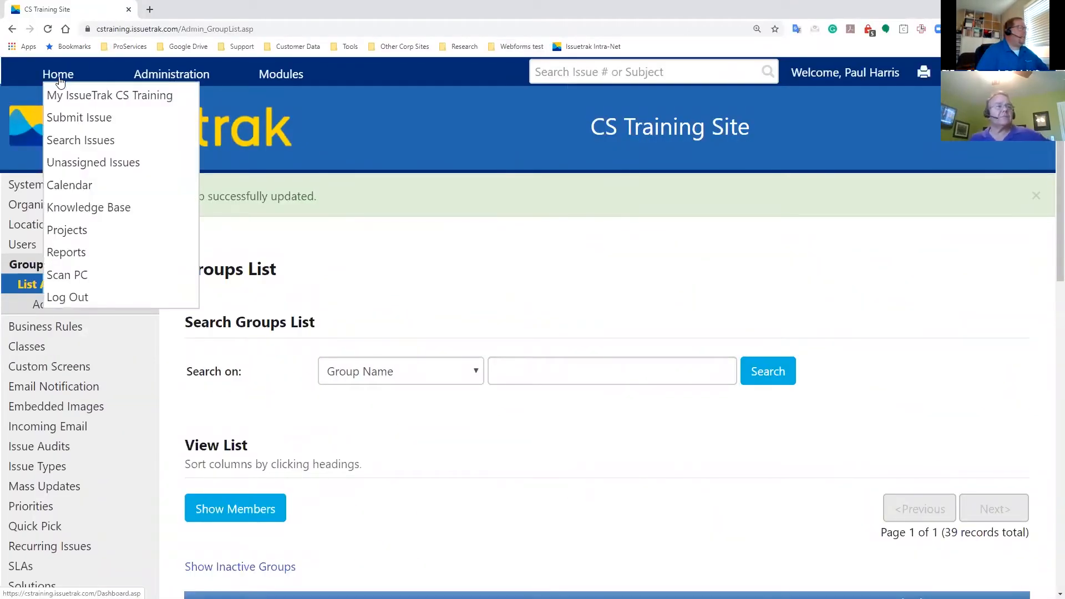
pyautogui.click(85, 261)
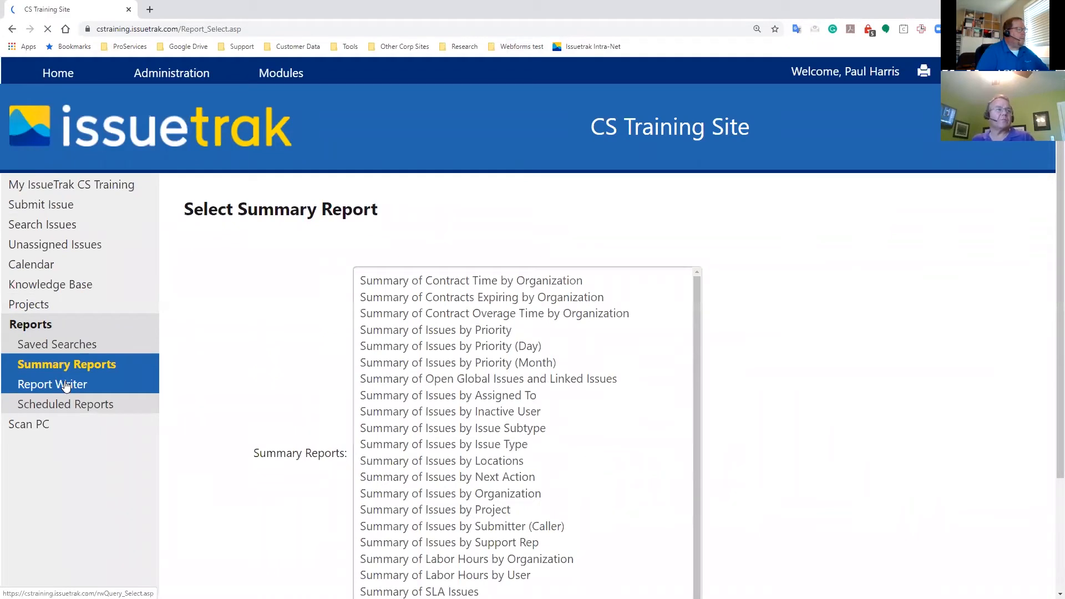
pyautogui.click(66, 385)
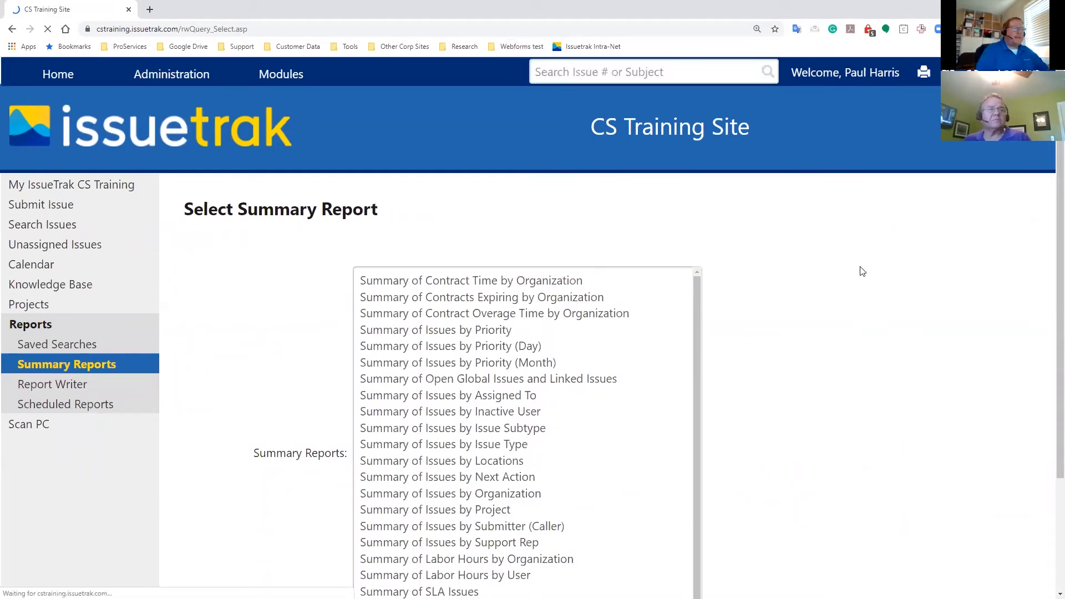
# - Start a new query and choose Issues/Tasks as its data set
pyautogui.scroll(-3, 496, 469)
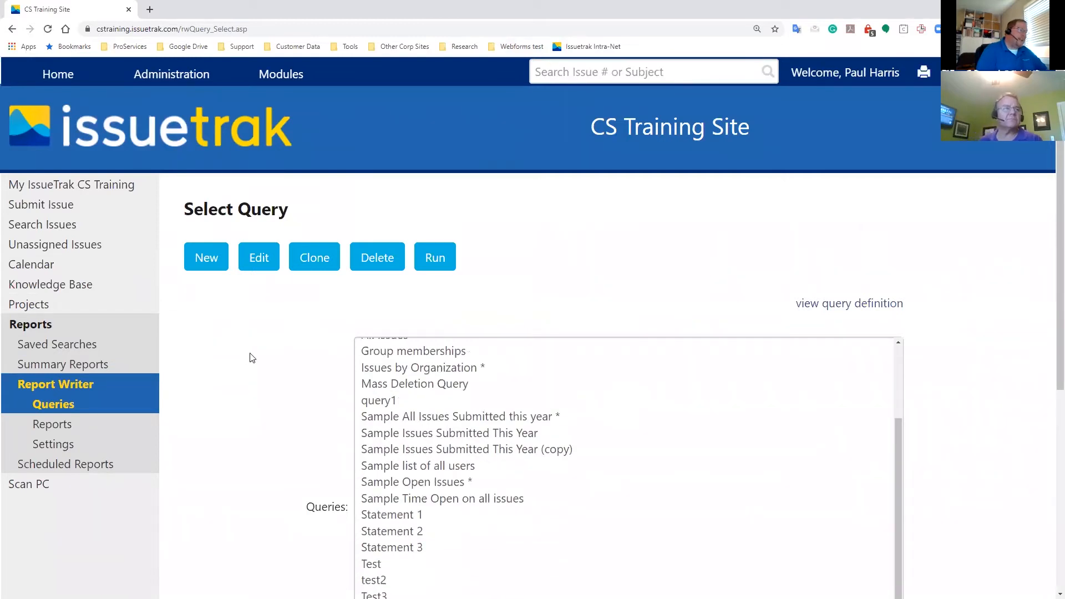
pyautogui.click(196, 260)
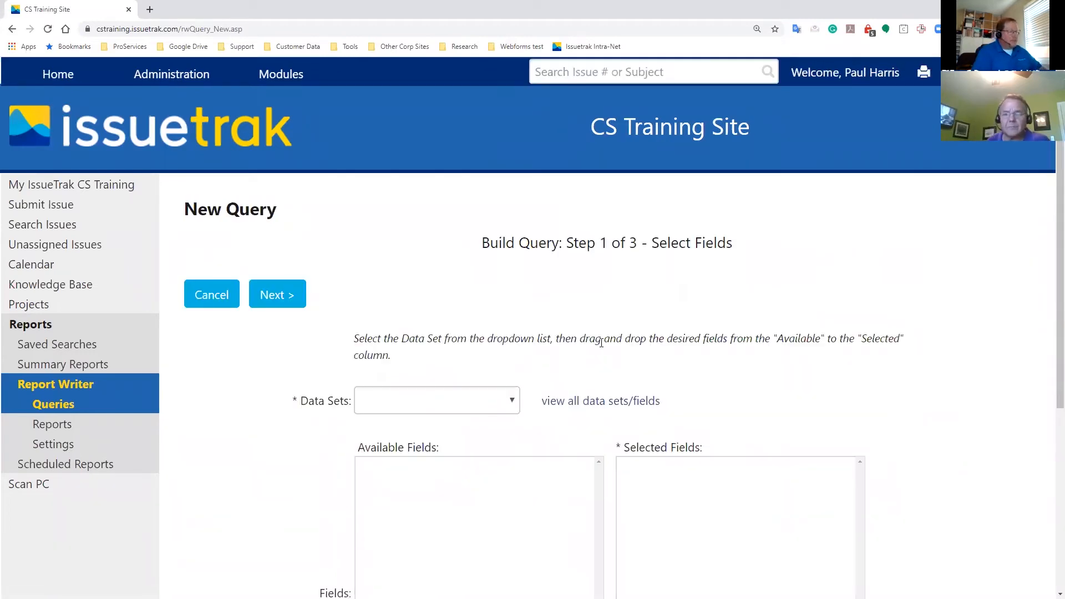
pyautogui.click(465, 407)
pyautogui.scroll(-5, 438, 296)
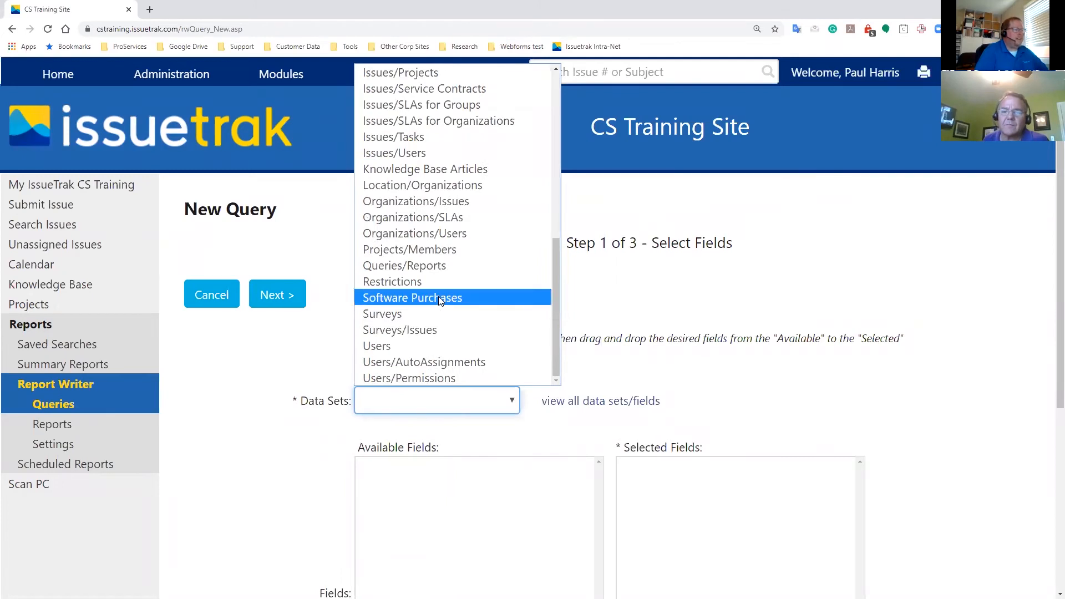
pyautogui.scroll(2, 439, 298)
pyautogui.scroll(2, 439, 300)
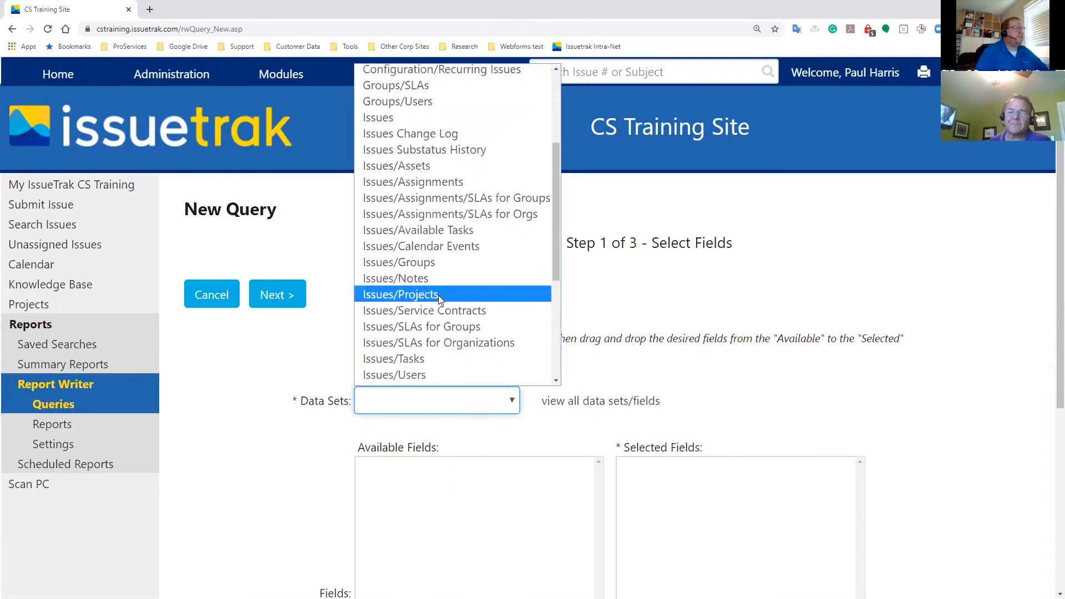
pyautogui.scroll(-2, 438, 296)
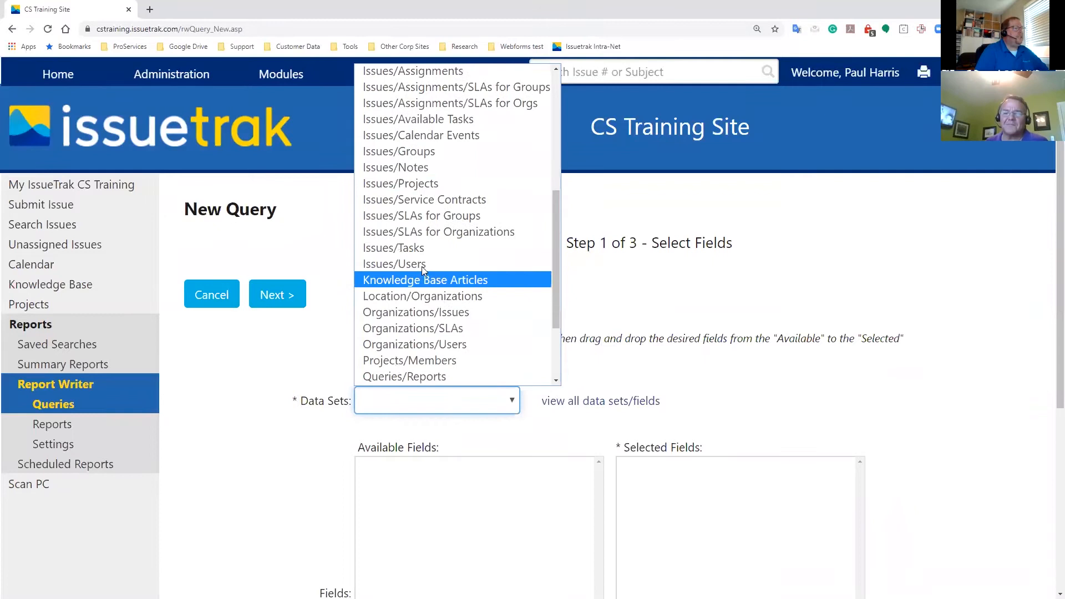
pyautogui.click(425, 251)
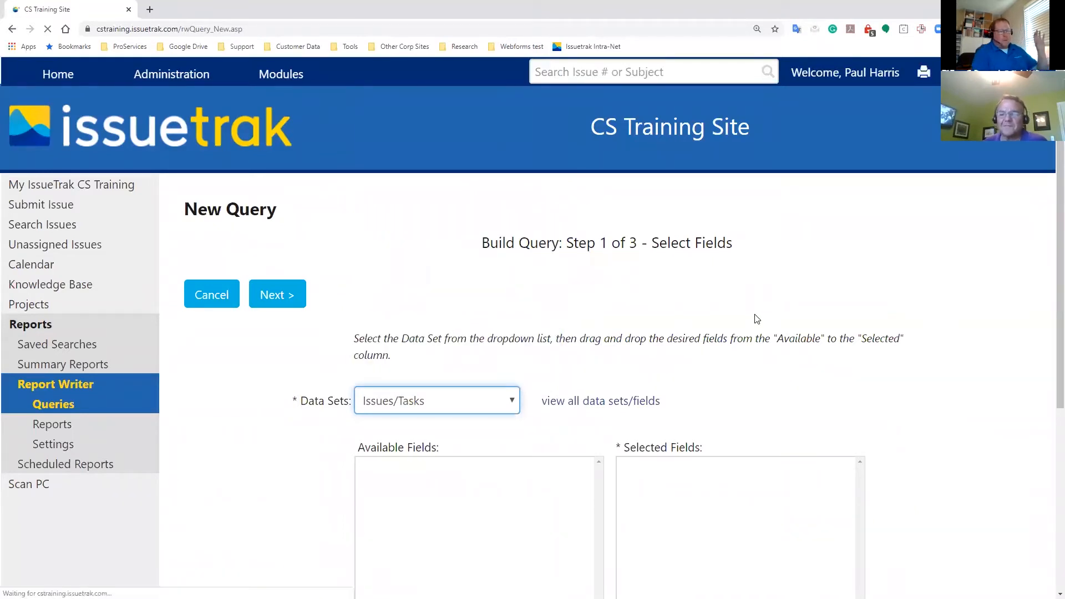
# - Add Task Title (Pre defined) and Task Title (User defined) to the query's selected fields
pyautogui.scroll(-4, 757, 319)
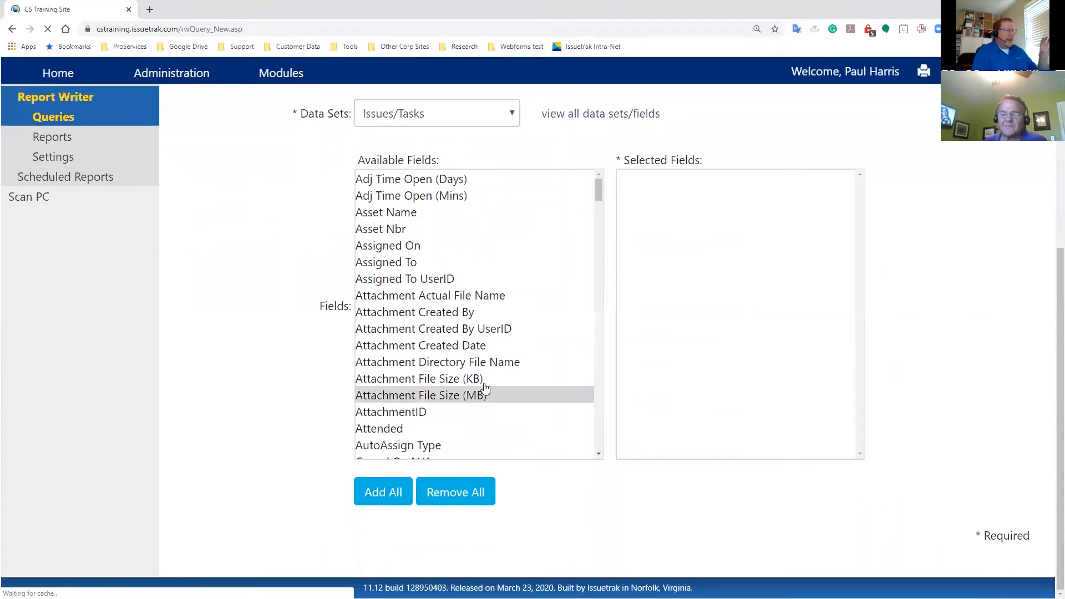
pyautogui.scroll(-20, 485, 388)
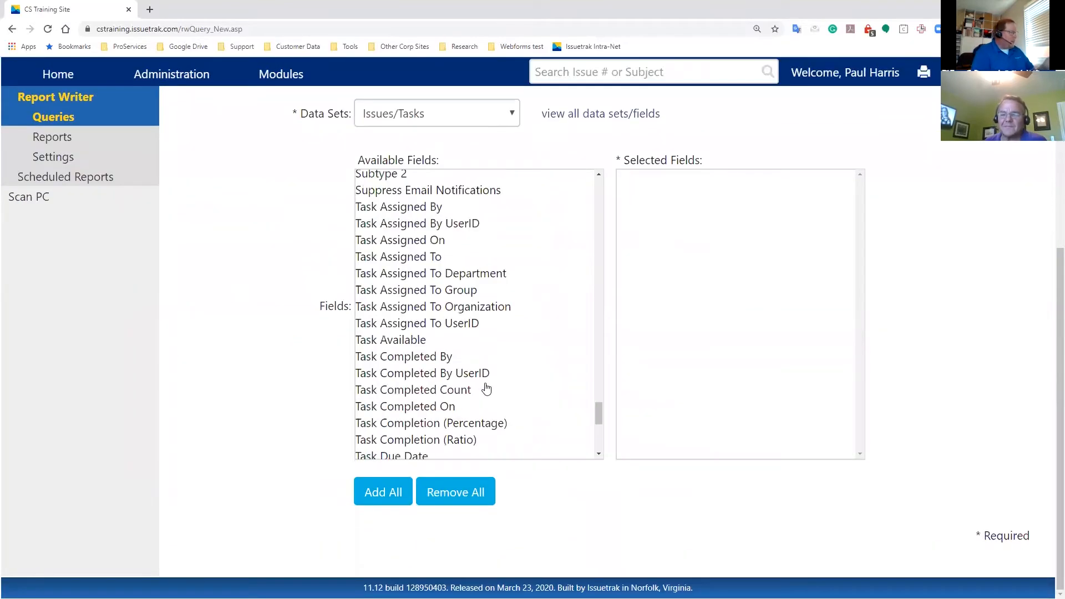
pyautogui.scroll(-4, 486, 388)
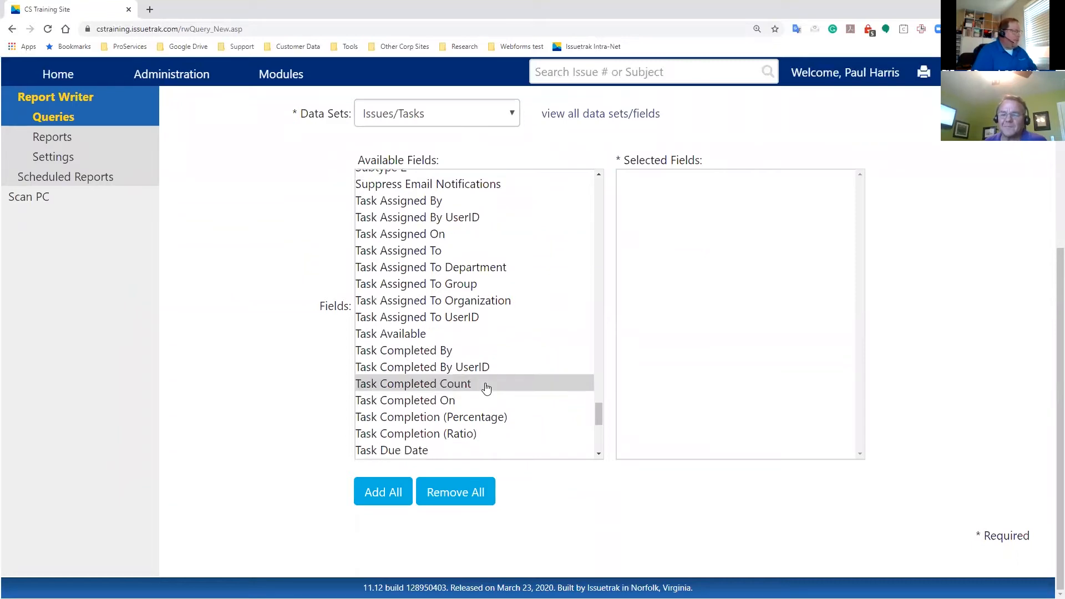
pyautogui.moveTo(472, 318); pyautogui.dragTo(686, 252)
pyautogui.moveTo(491, 316); pyautogui.dragTo(752, 227)
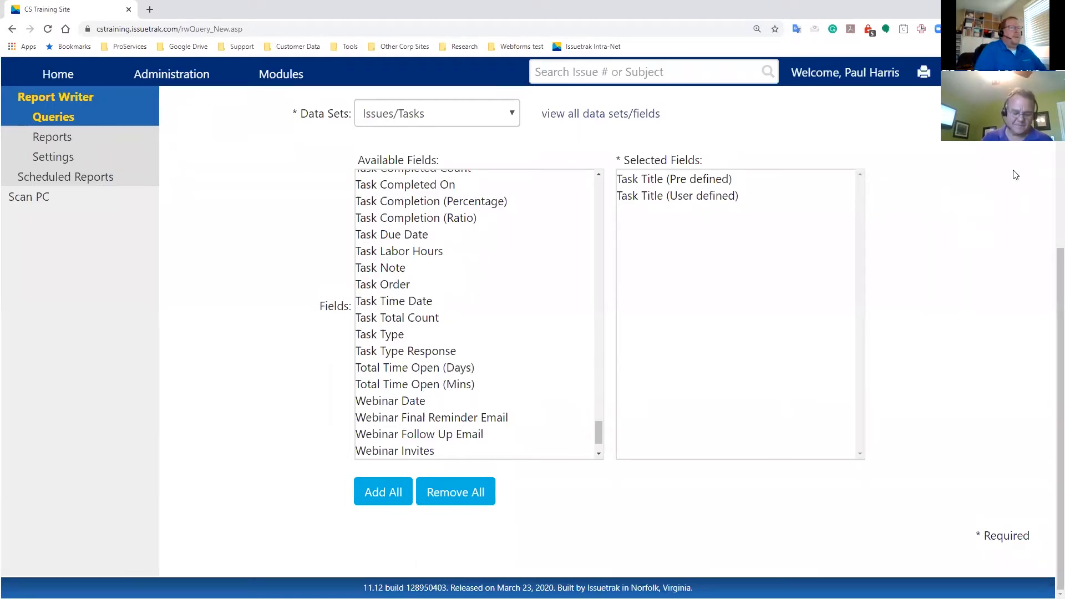
# - Open the full Tasks list under Administration and highlight the user-defined task's name
pyautogui.scroll(5, 1015, 175)
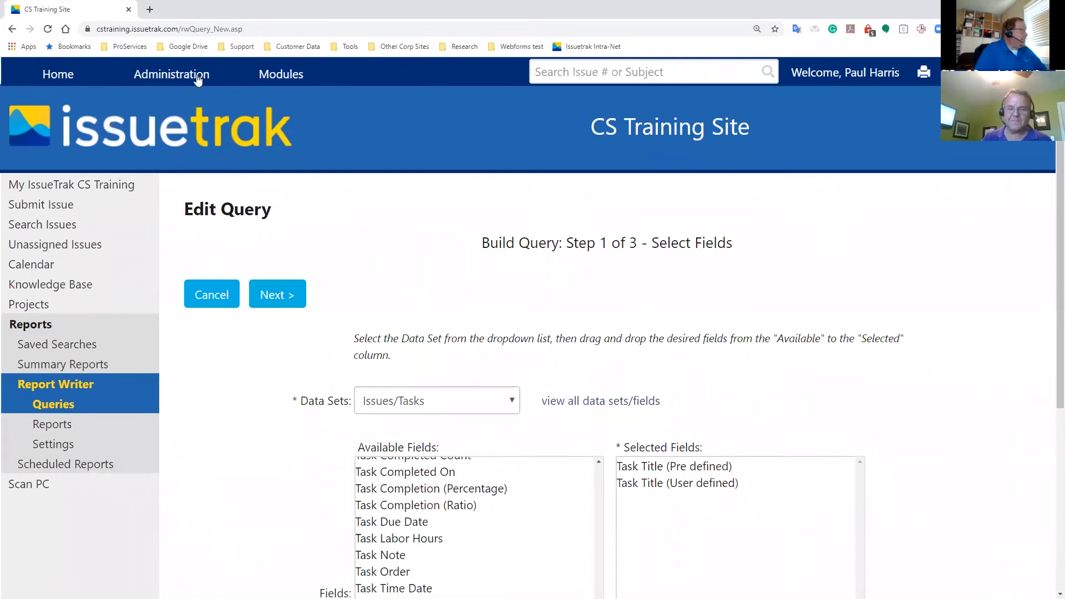
pyautogui.moveTo(180, 80)
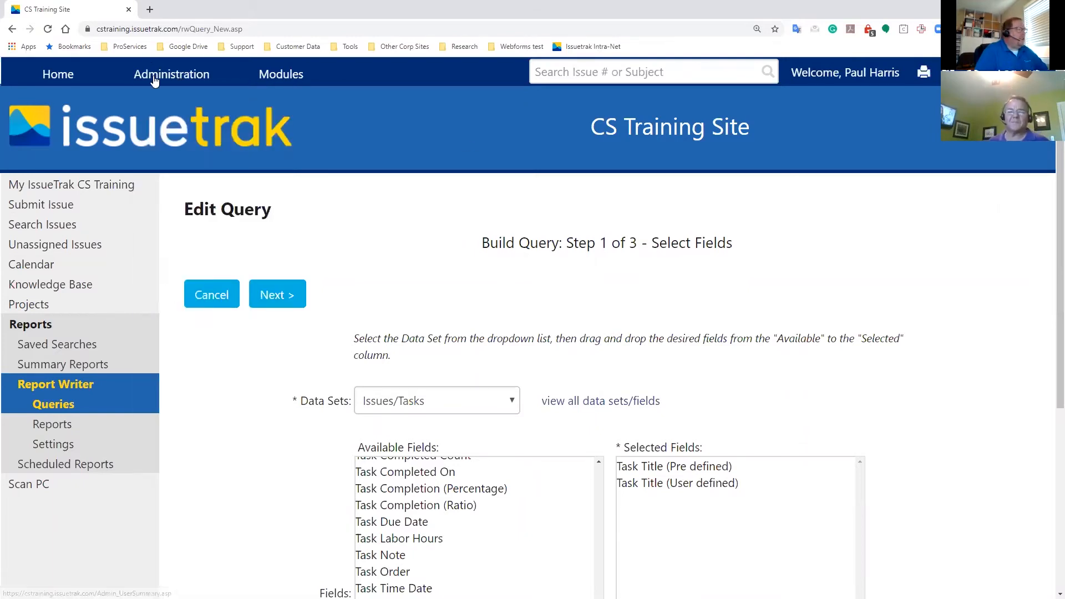
pyautogui.click(204, 568)
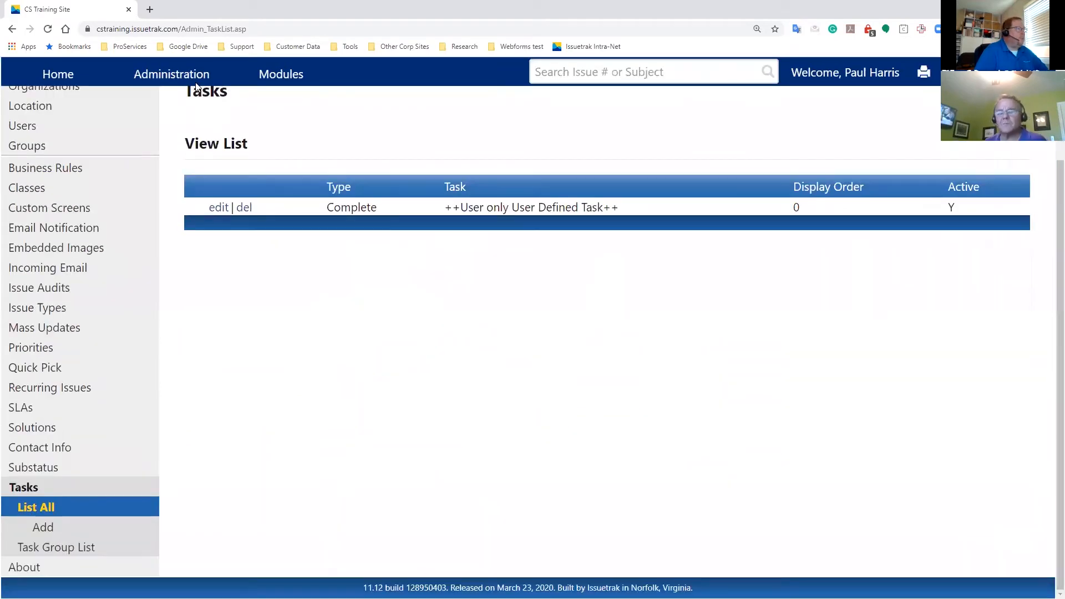
pyautogui.moveTo(183, 74)
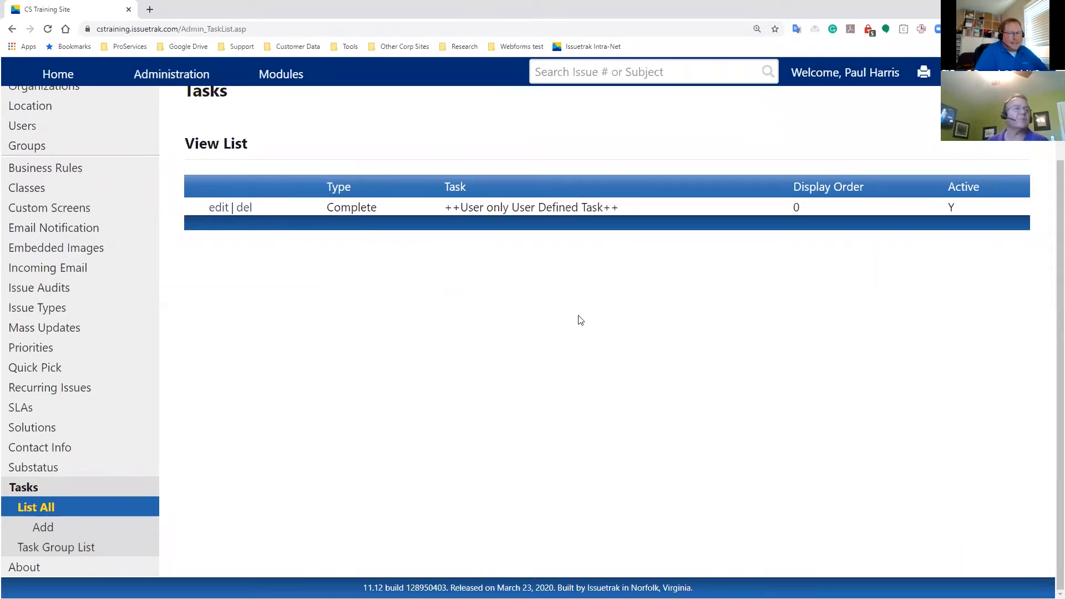
pyautogui.moveTo(620, 208); pyautogui.dragTo(440, 203)
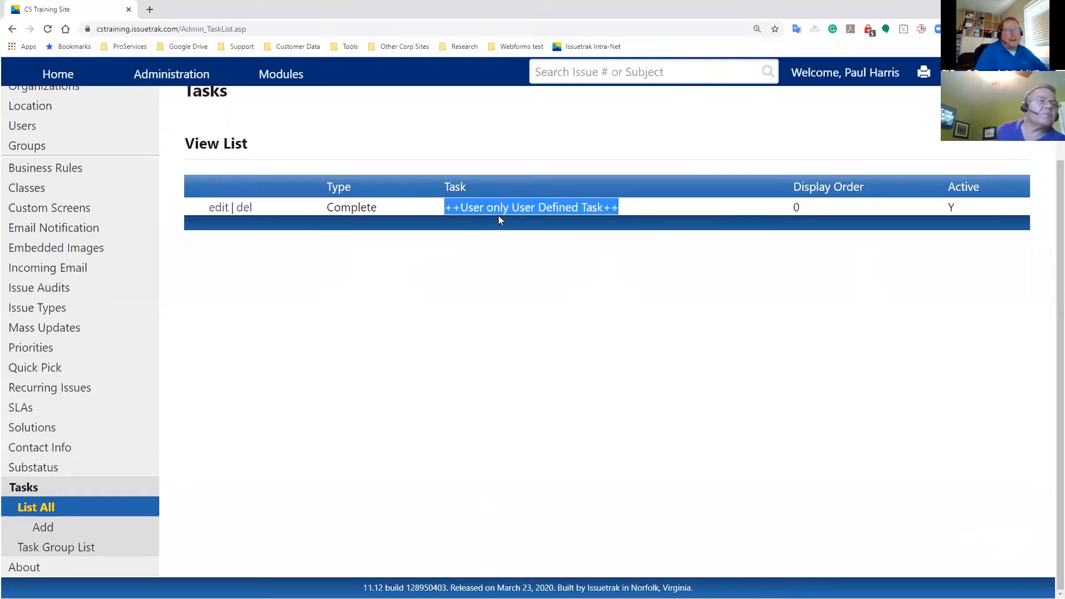
pyautogui.click(460, 316)
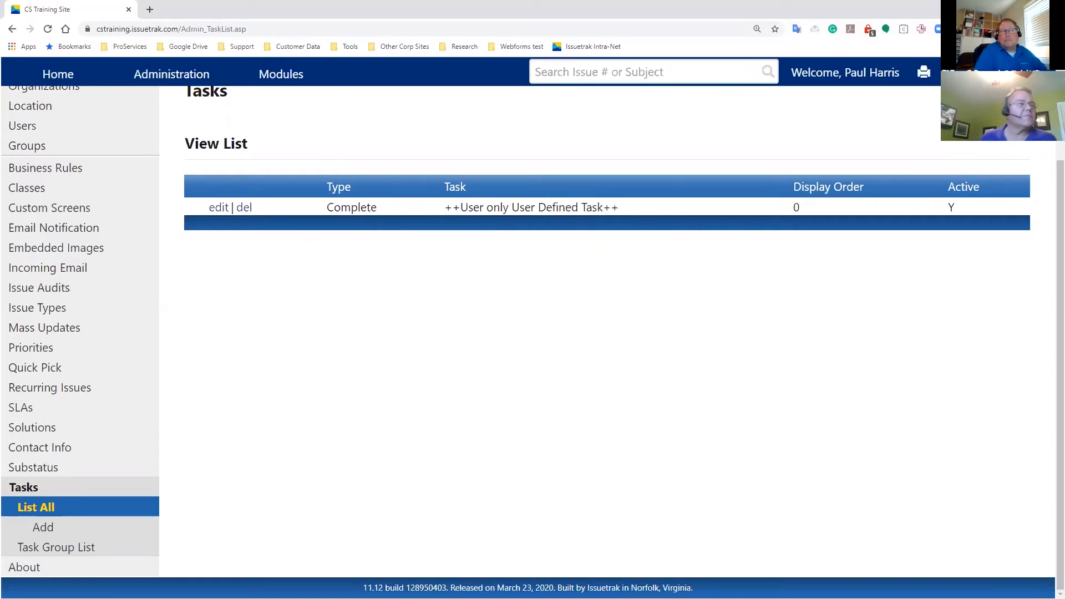
# - Switch to the presentation and go back to the Prefilled vs User Defined Tasks slide
pyautogui.hotkey('alt', 'Tab')
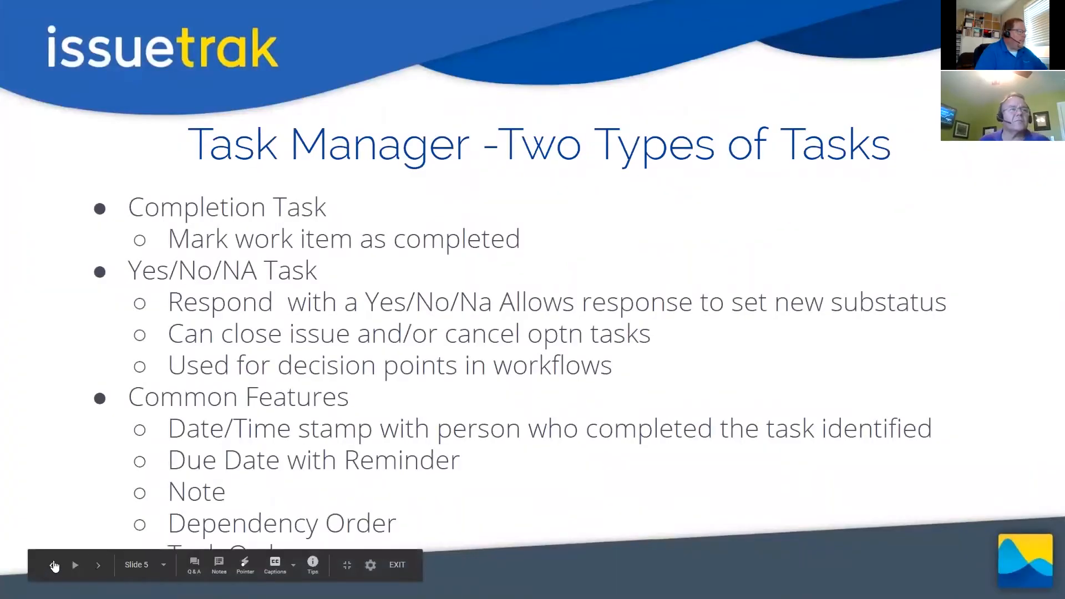
pyautogui.click(51, 564)
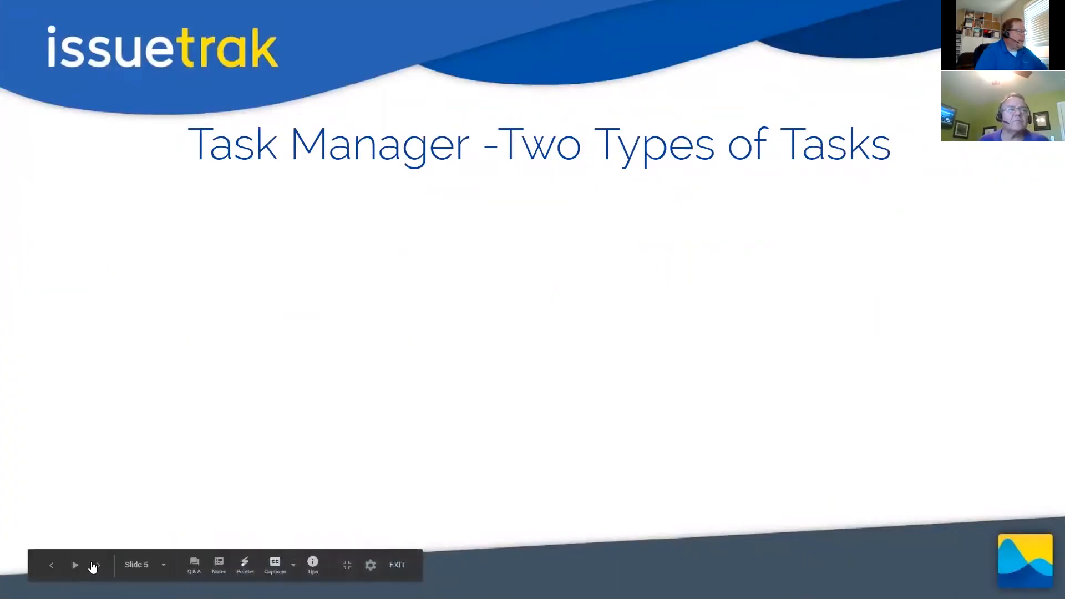
pyautogui.click(51, 565)
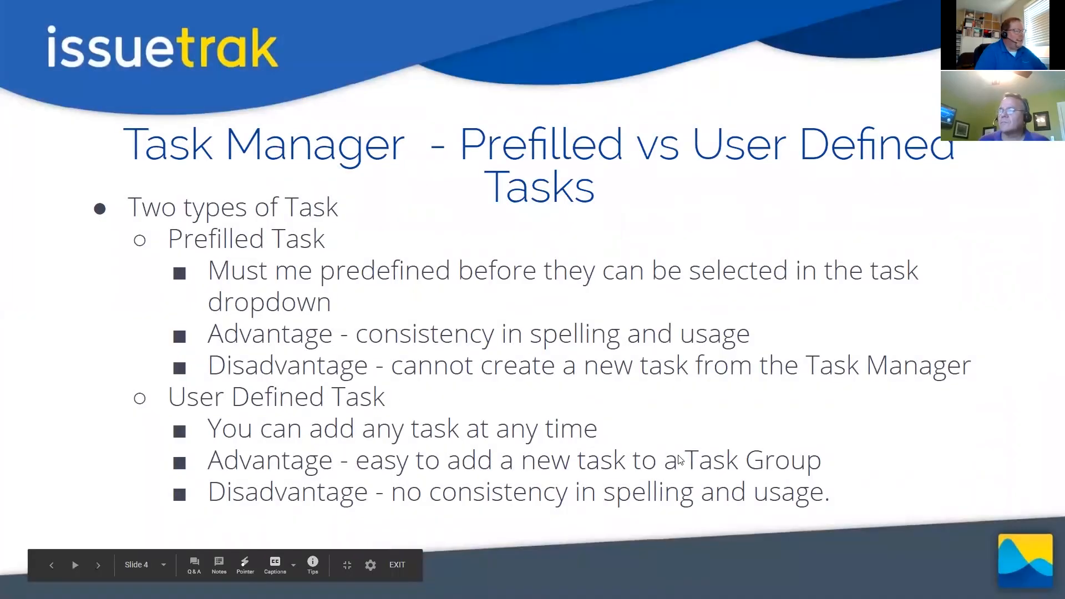
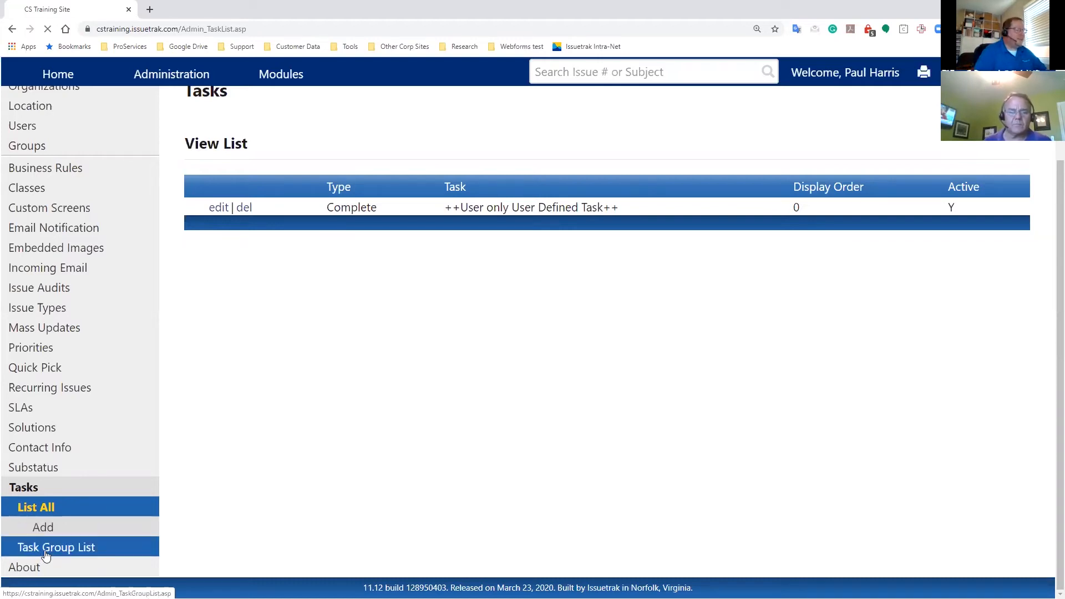
# - Open the Task Group List and browse through the defined task groups
pyautogui.click(46, 548)
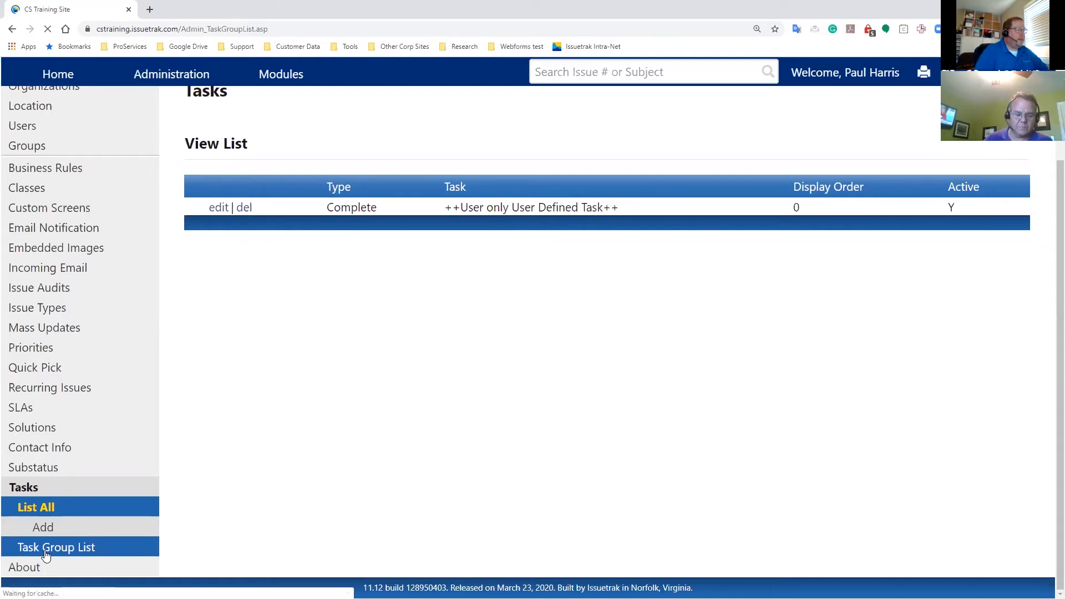
pyautogui.scroll(-12, 424, 540)
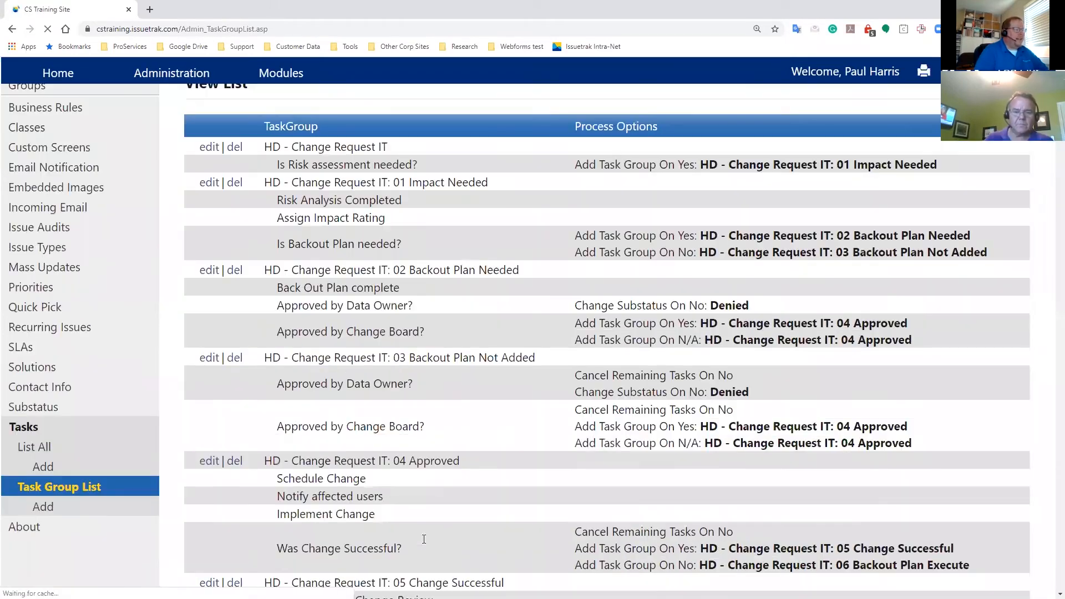
pyautogui.scroll(2, 424, 539)
pyautogui.scroll(10, 424, 539)
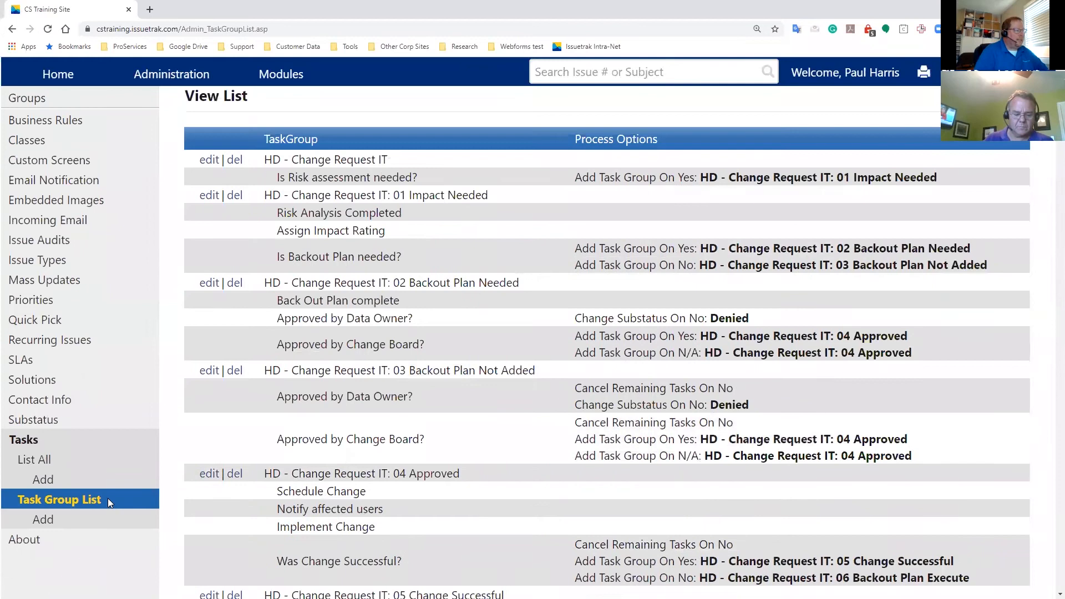
pyautogui.scroll(-14, 437, 541)
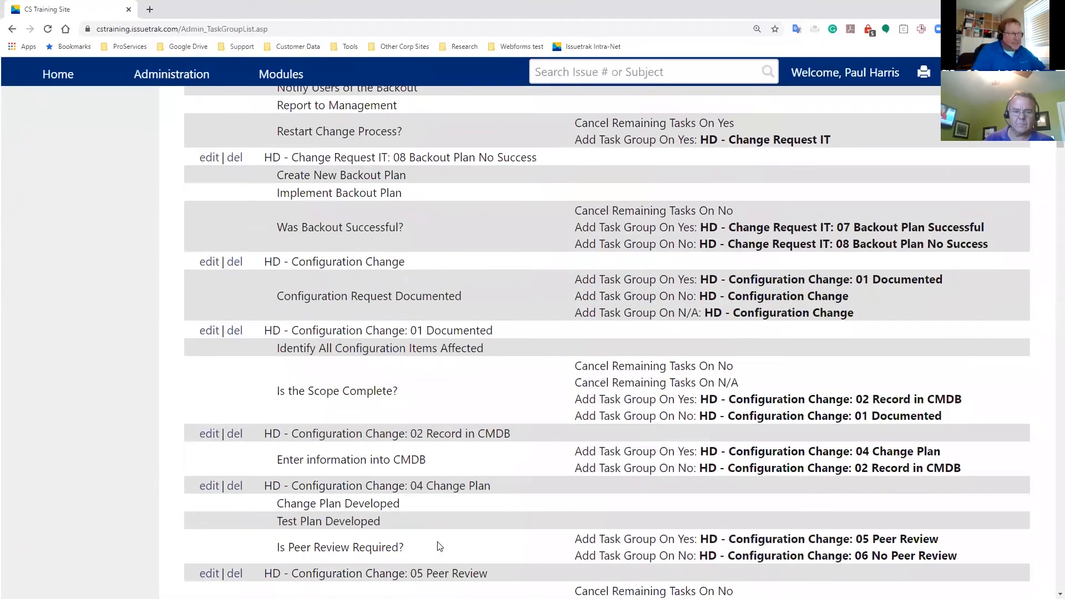
pyautogui.scroll(-5, 439, 546)
pyautogui.scroll(-4, 437, 542)
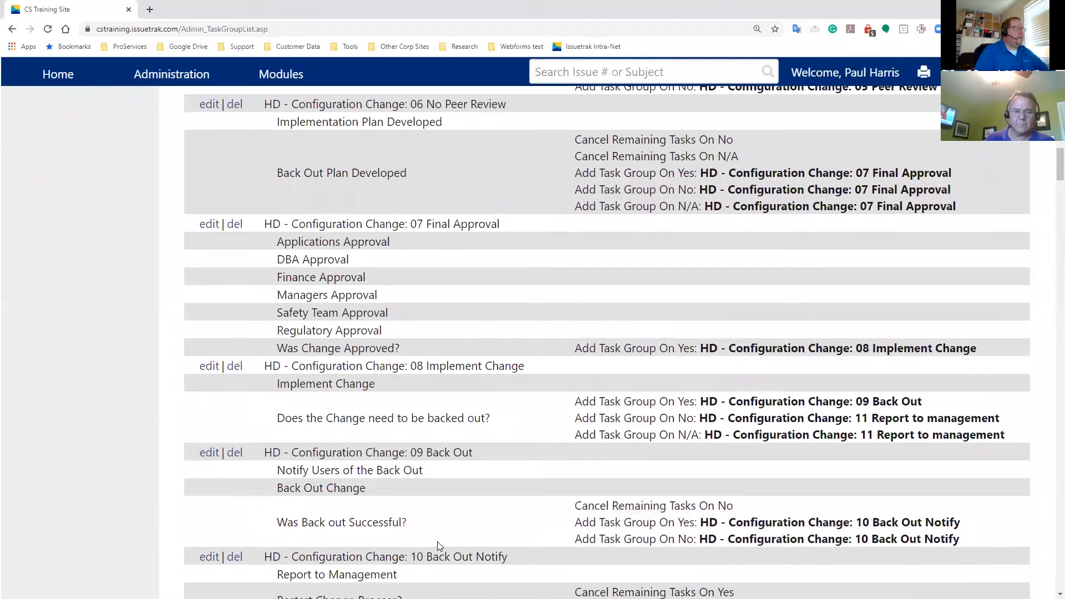
pyautogui.scroll(-17, 437, 545)
pyautogui.scroll(-19, 439, 546)
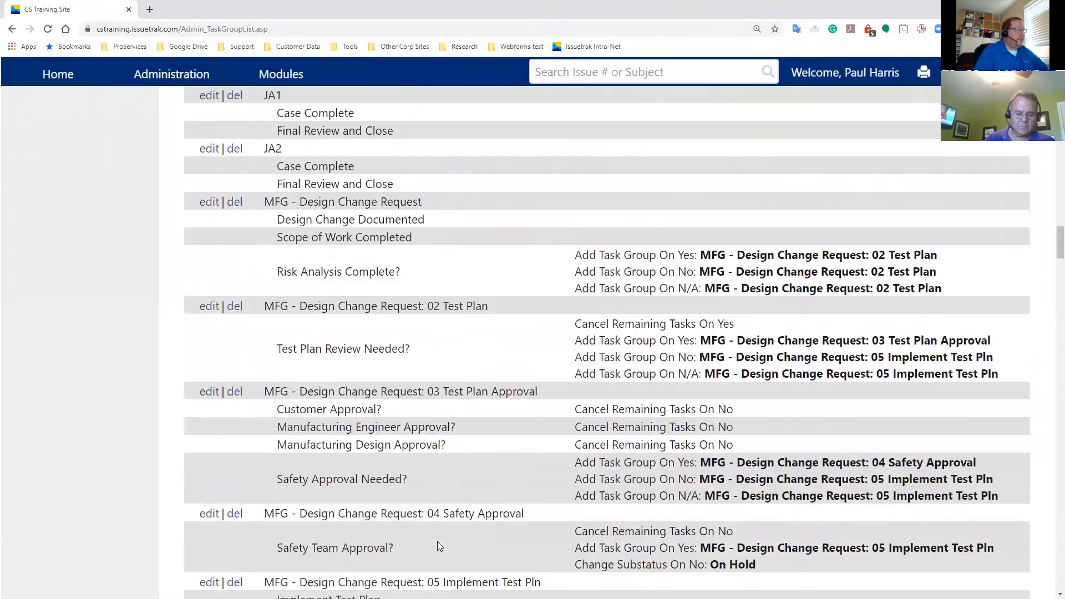
pyautogui.scroll(-18, 437, 544)
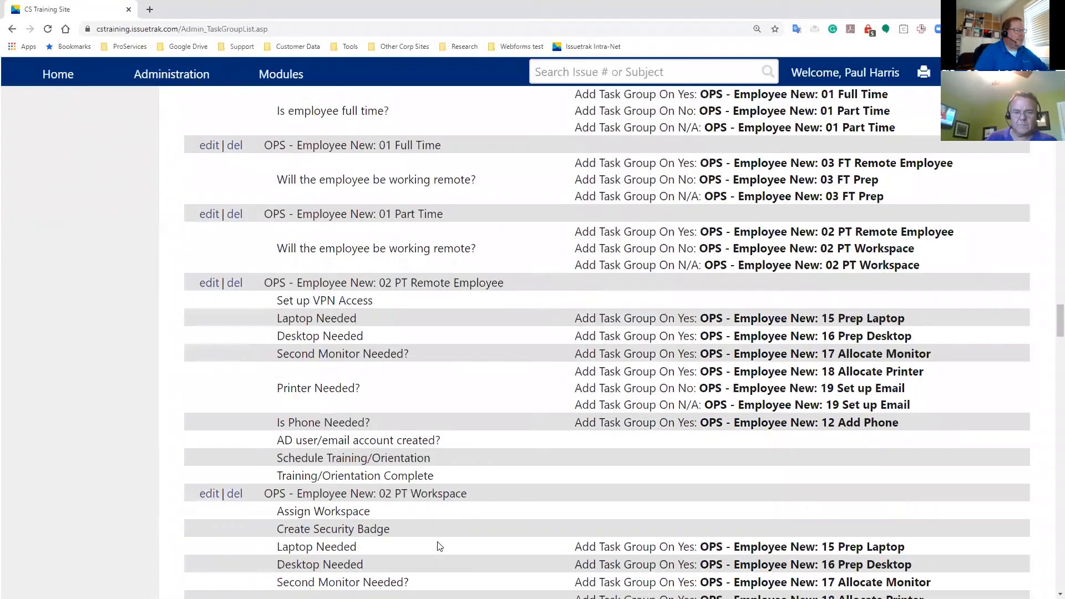
pyautogui.scroll(-18, 438, 541)
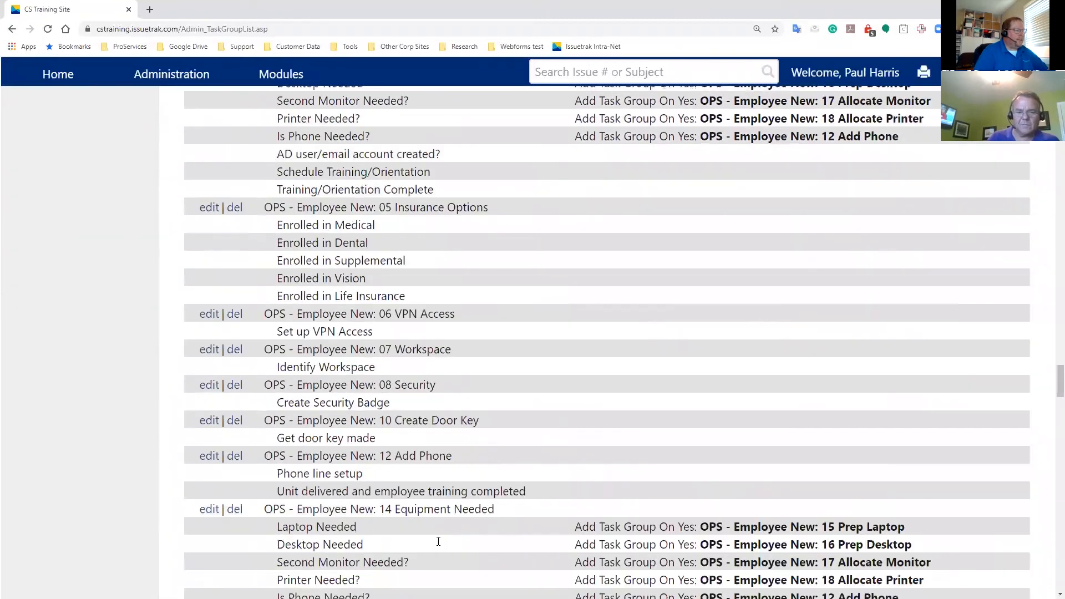
pyautogui.scroll(-18, 438, 541)
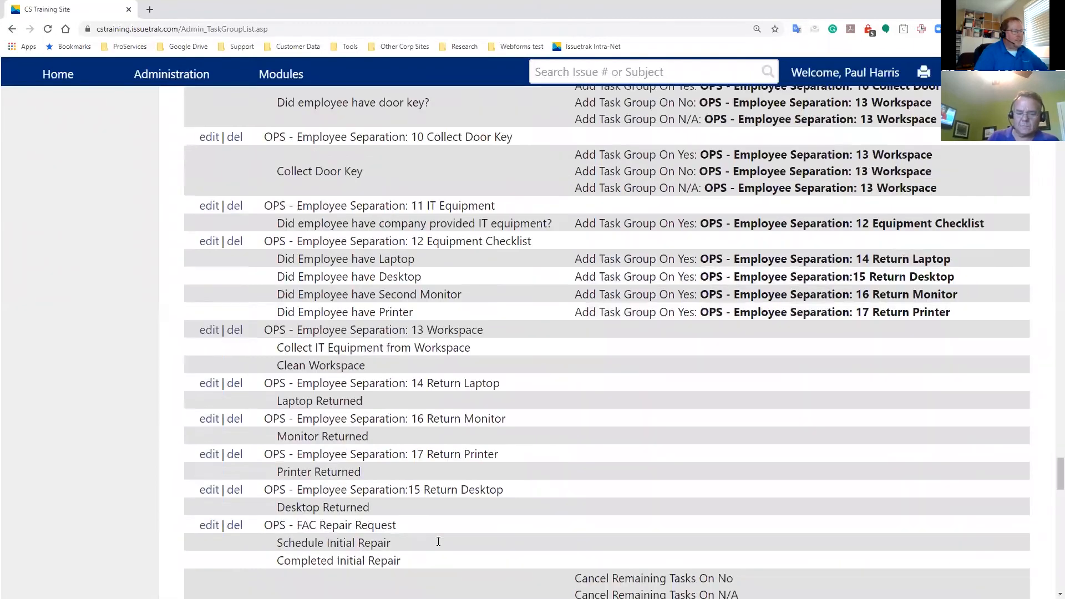
pyautogui.scroll(-10, 438, 541)
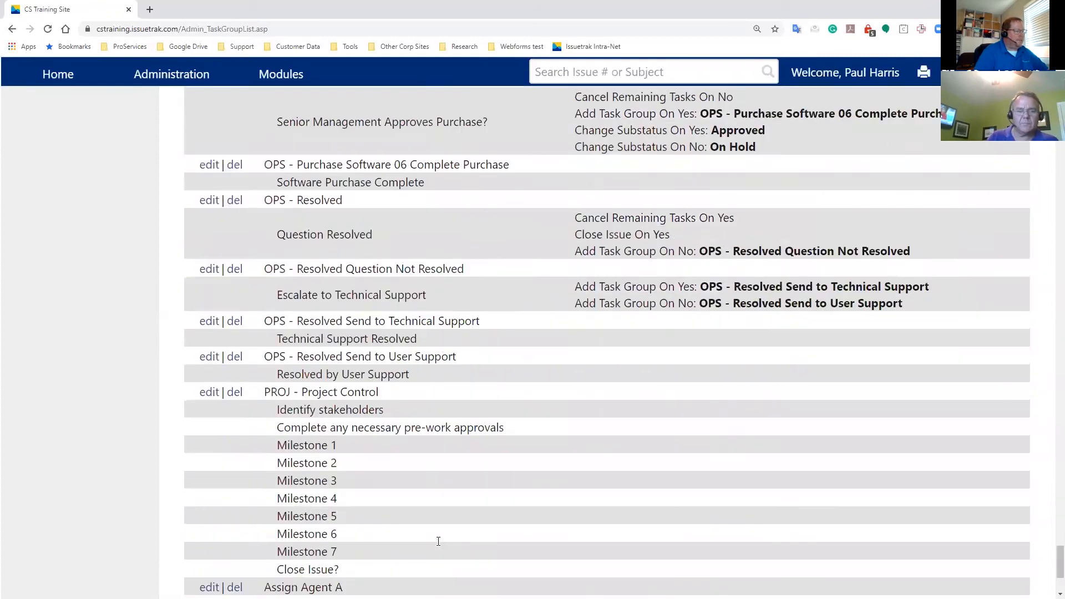
# - Open the PROJ - Project Control task group for editing and launch its Task Manager
pyautogui.click(210, 202)
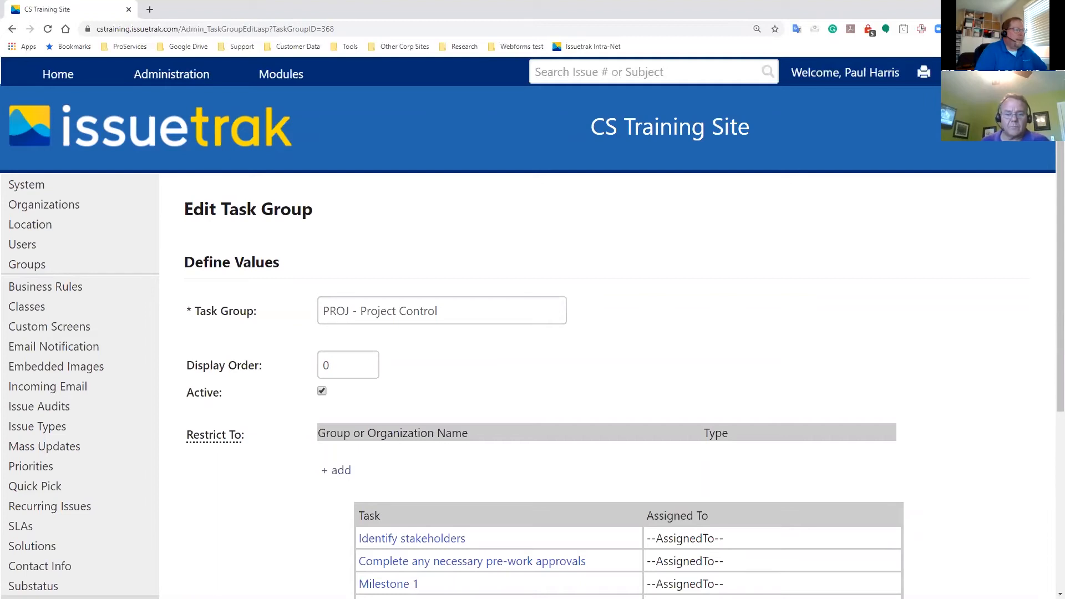
pyautogui.scroll(-5, 742, 330)
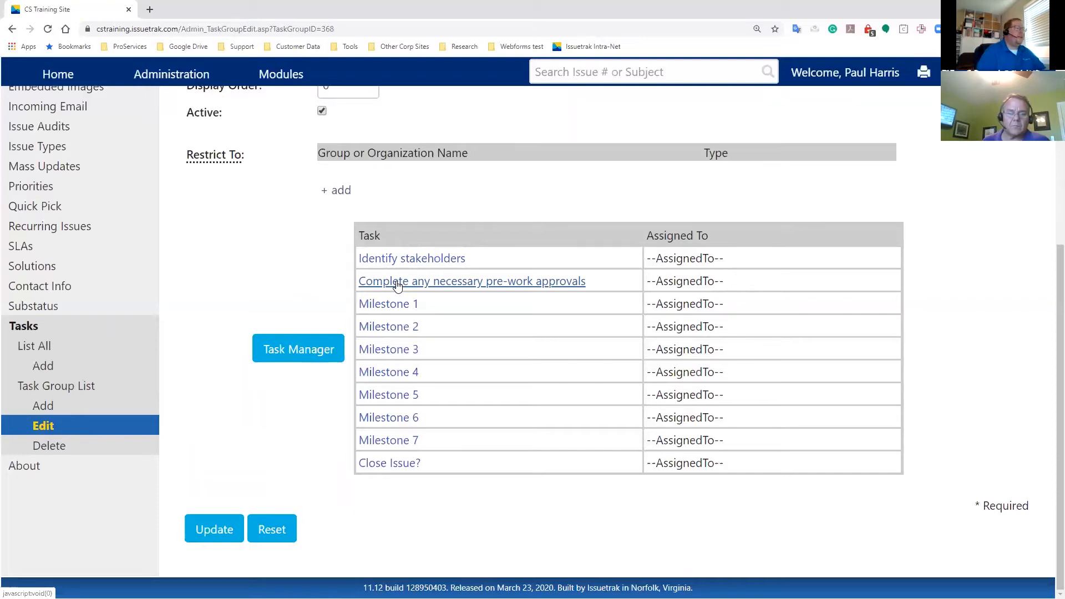
pyautogui.click(294, 356)
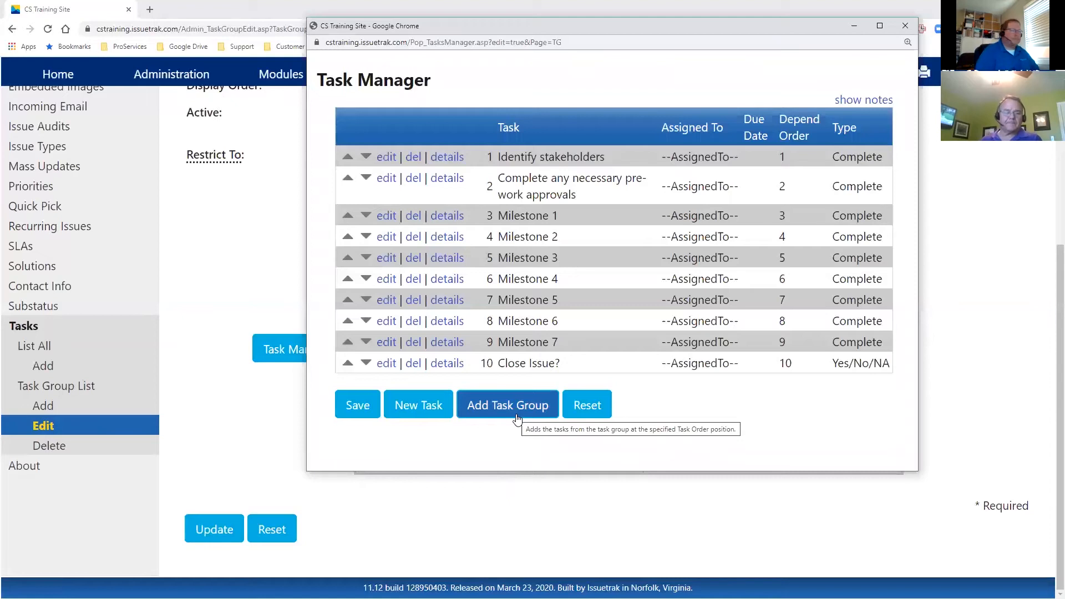
# - Start a new task in Task Manager and enter Milestone 8 as a user-defined task name
pyautogui.click(418, 405)
pyautogui.scroll(-3, 600, 402)
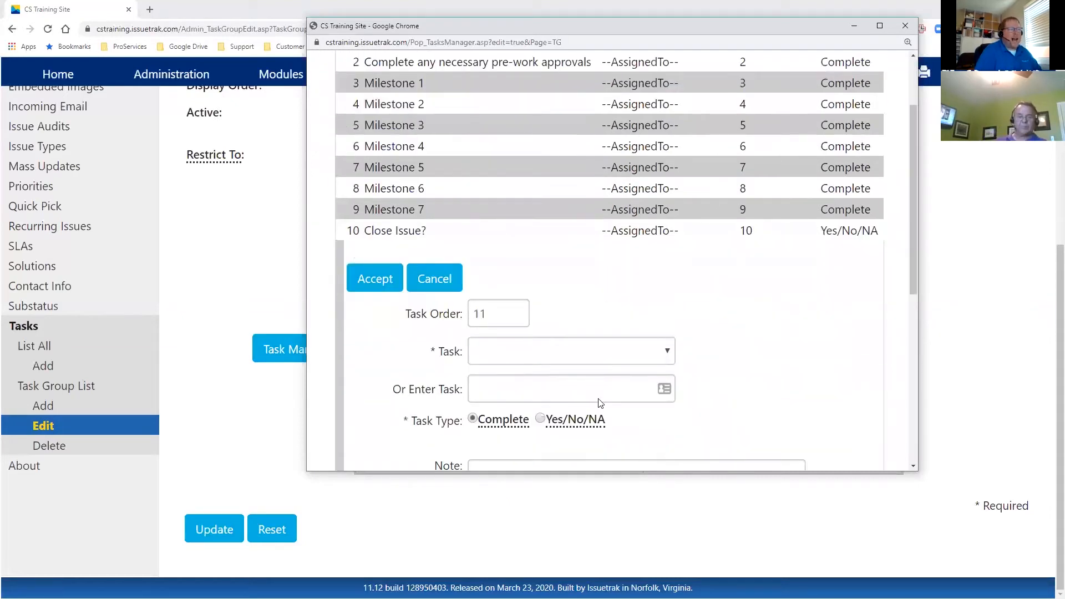
pyautogui.scroll(-4, 600, 402)
pyautogui.scroll(1, 603, 404)
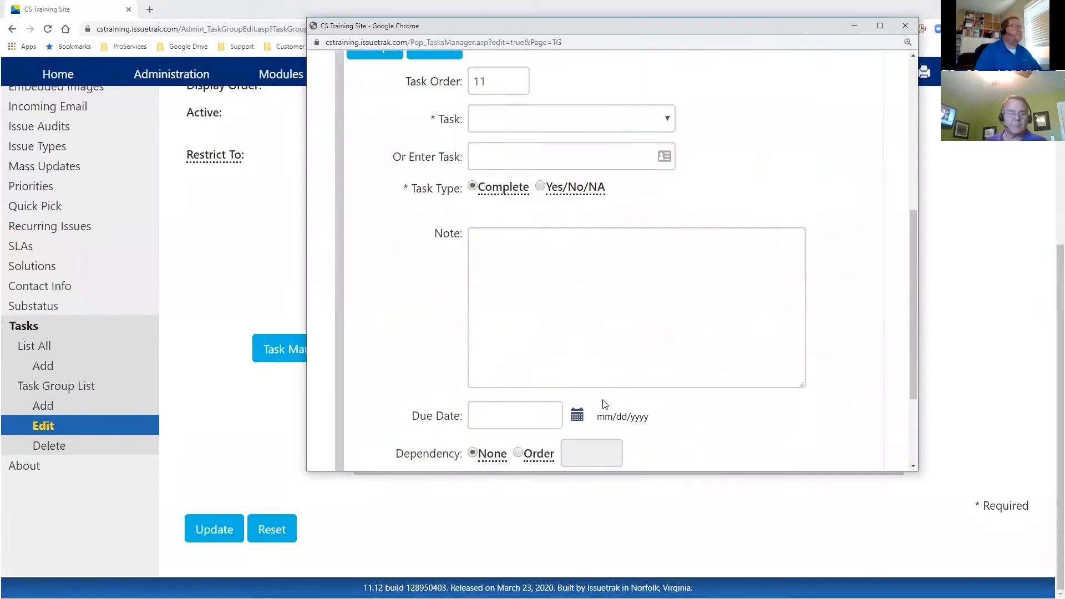
pyautogui.click(663, 115)
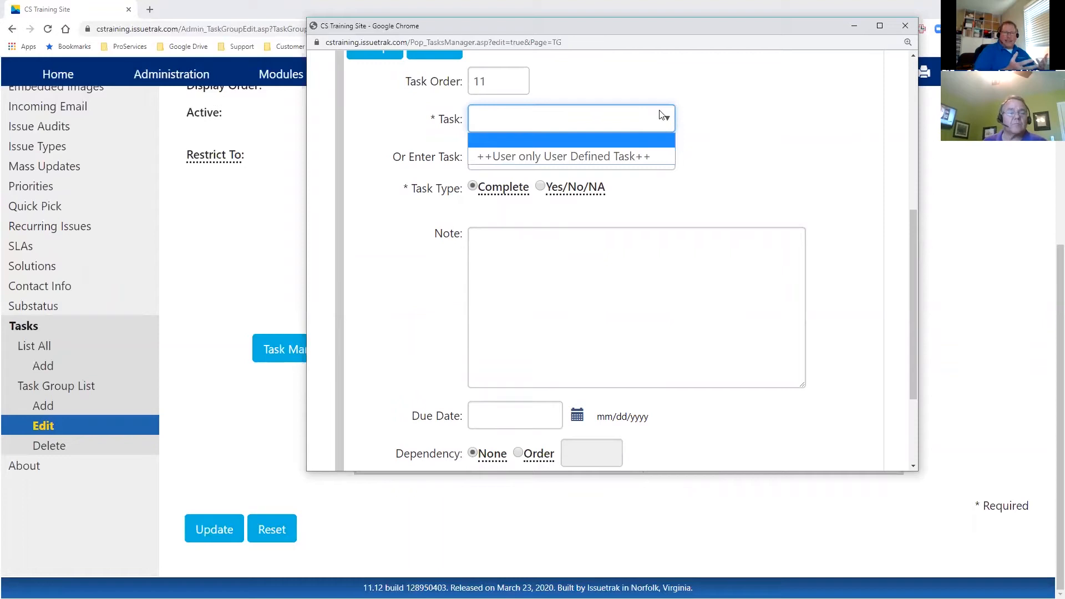
pyautogui.click(405, 160)
pyautogui.click(487, 160)
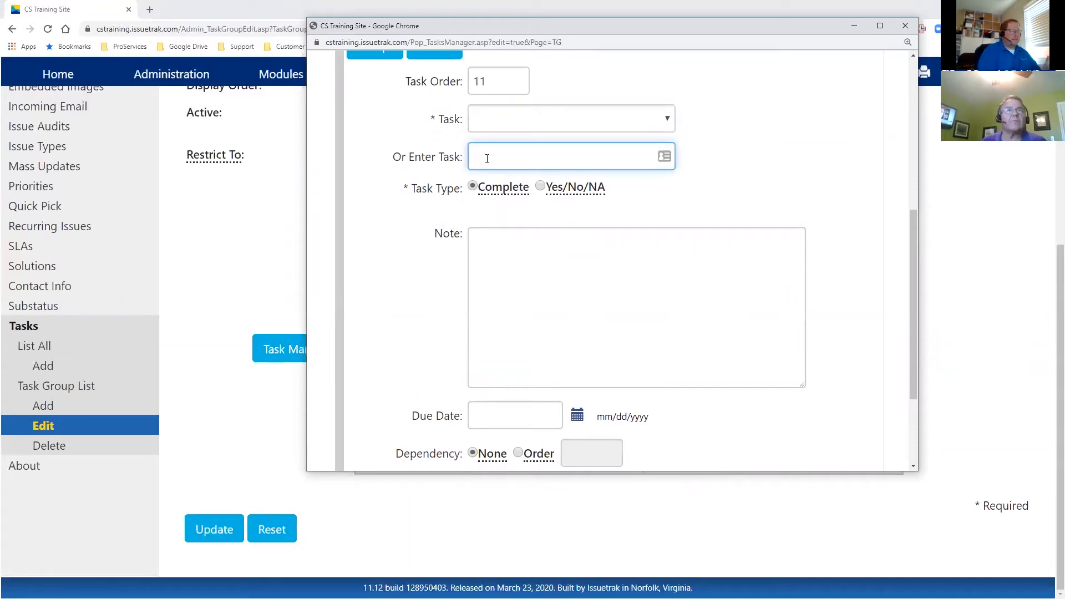
pyautogui.write('MileStone')
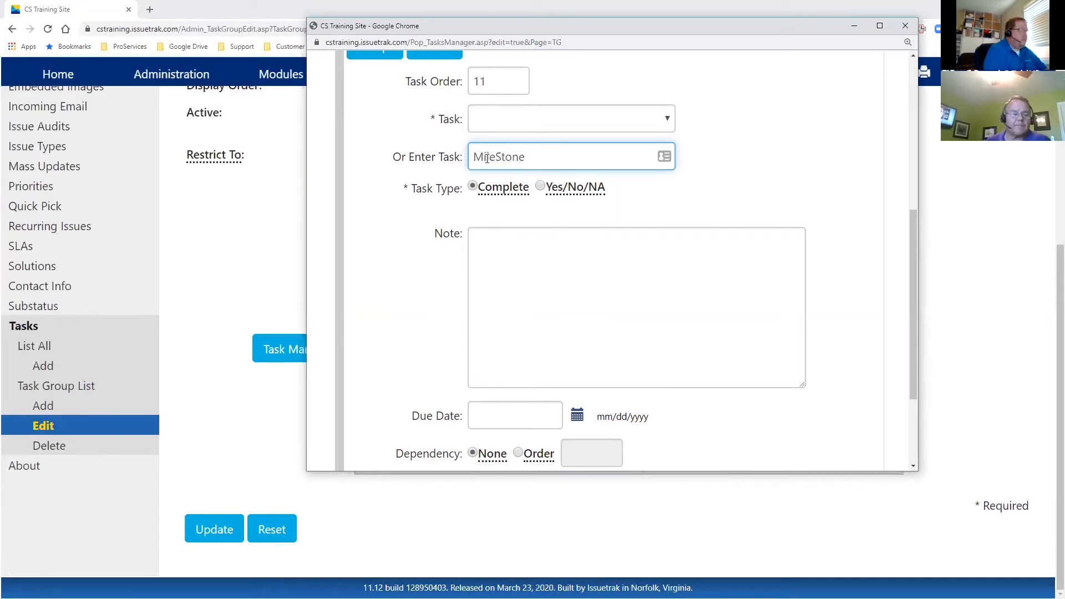
pyautogui.write(' 8')
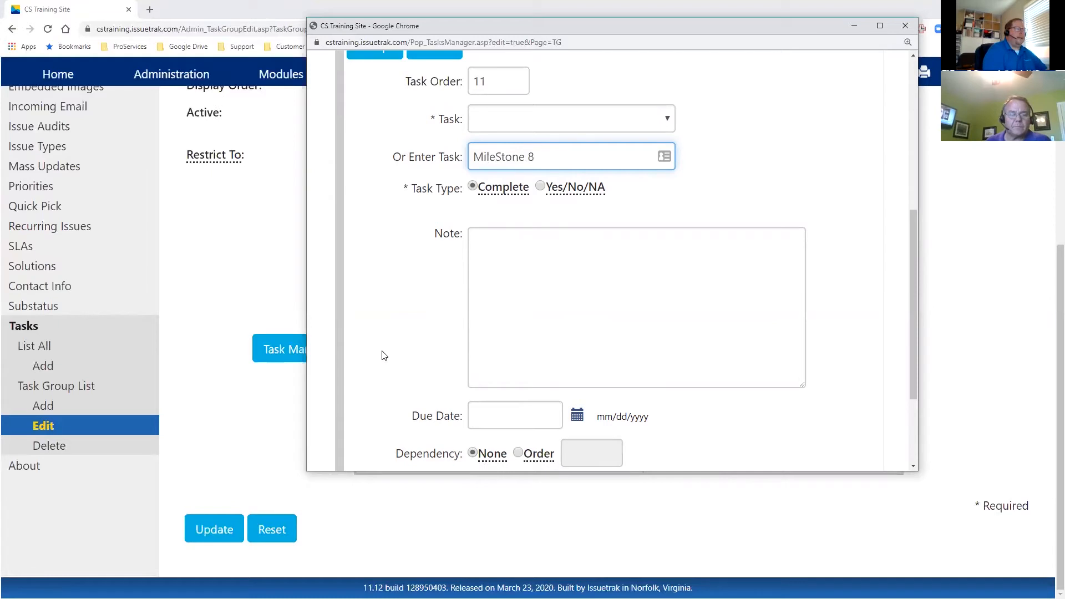
pyautogui.press('Left')
pyautogui.press('Left')
pyautogui.press('Left')
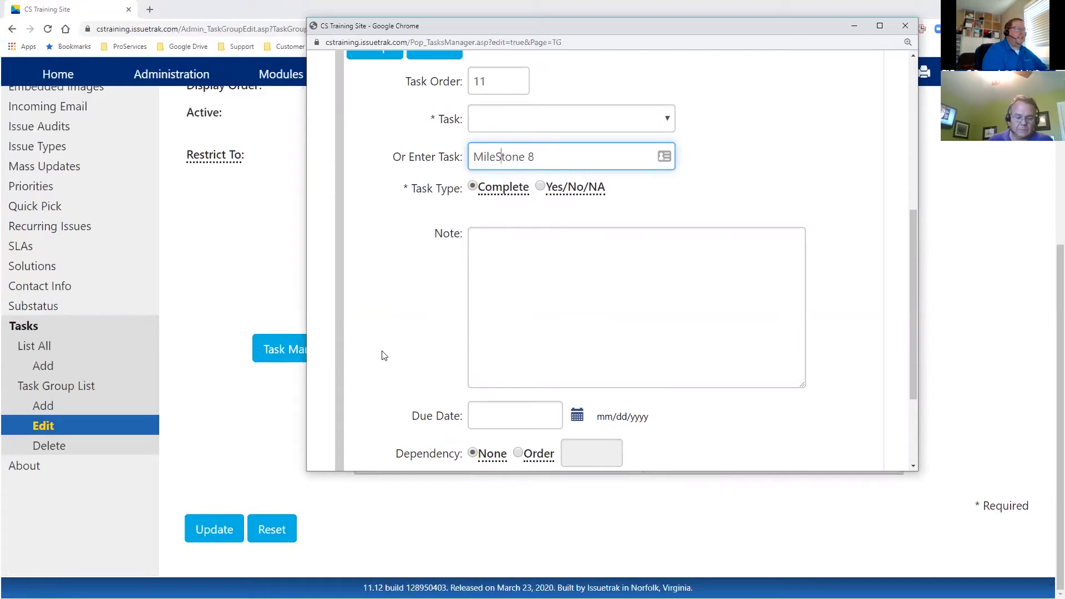
pyautogui.press('BackSpace')
pyautogui.write('s')
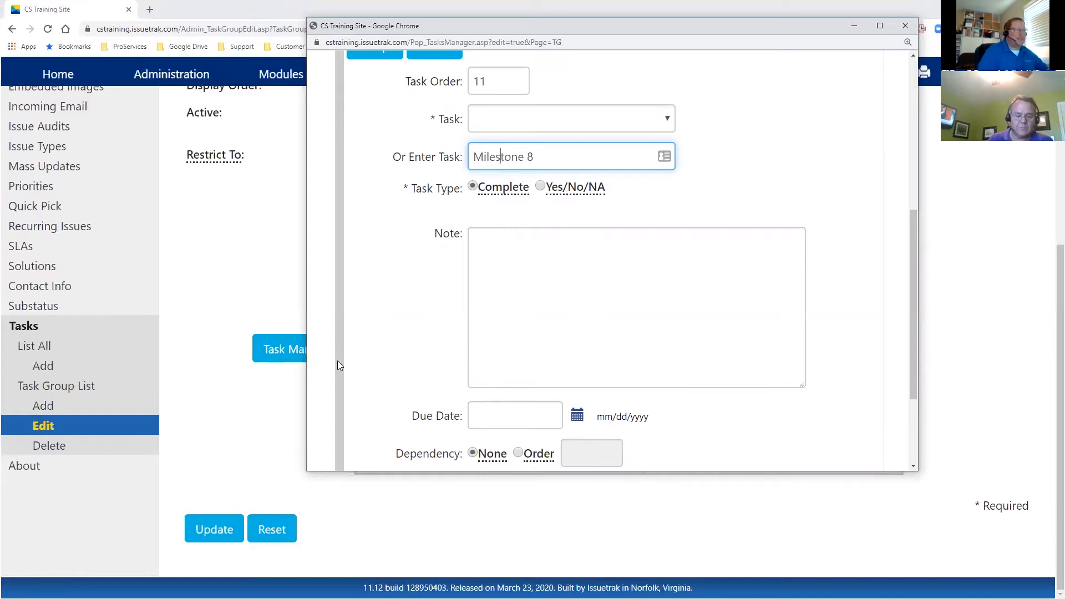
# - Set the new task's dependency to Order with order number 9
pyautogui.scroll(-1, 569, 330)
pyautogui.scroll(5, 569, 330)
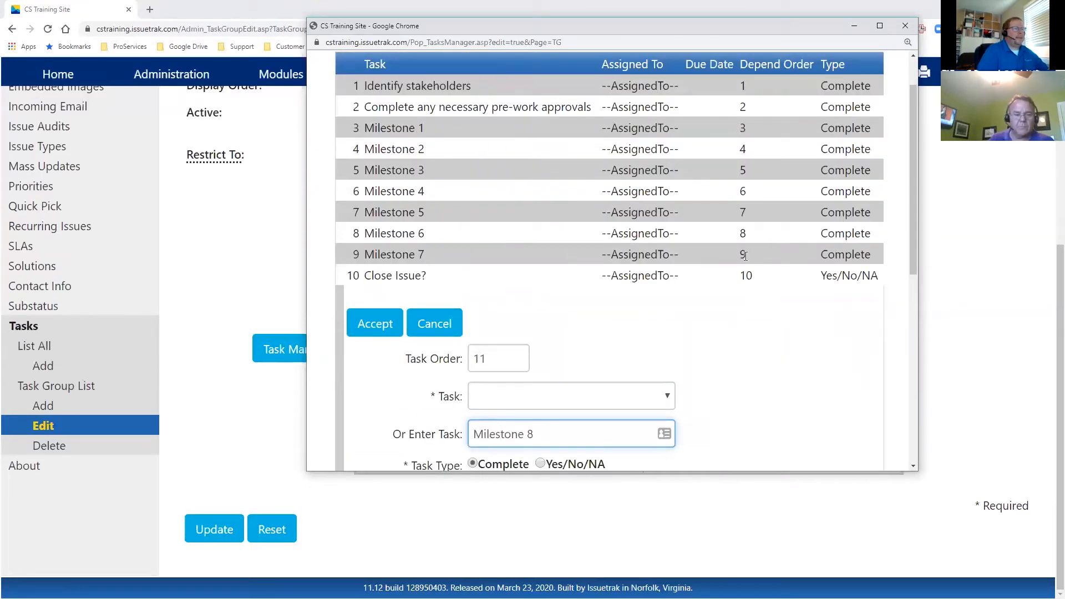
pyautogui.scroll(-5, 749, 340)
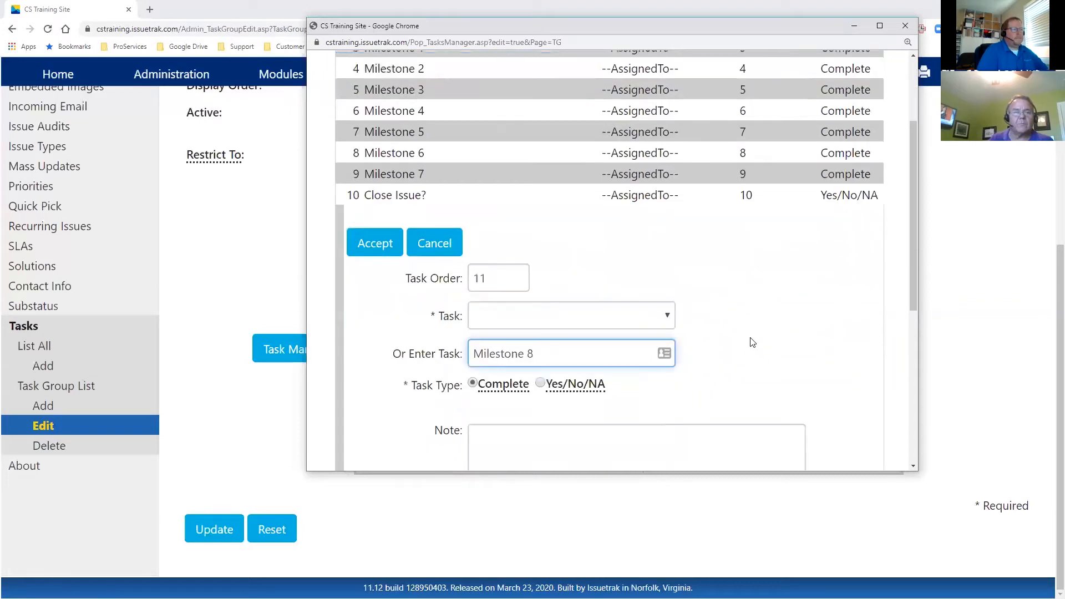
pyautogui.scroll(-3, 565, 281)
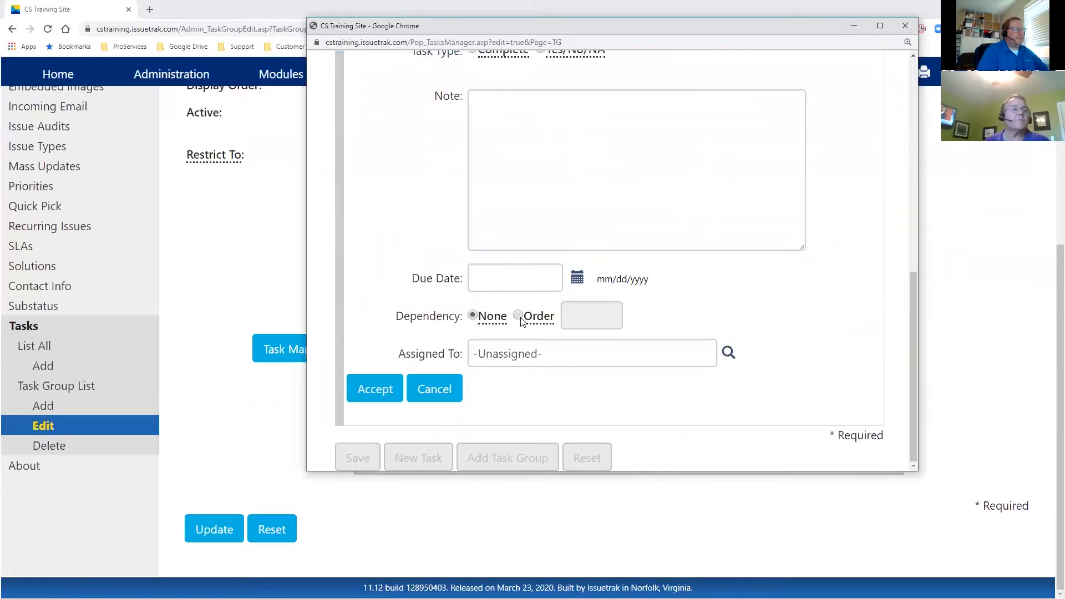
pyautogui.click(518, 315)
pyautogui.click(601, 320)
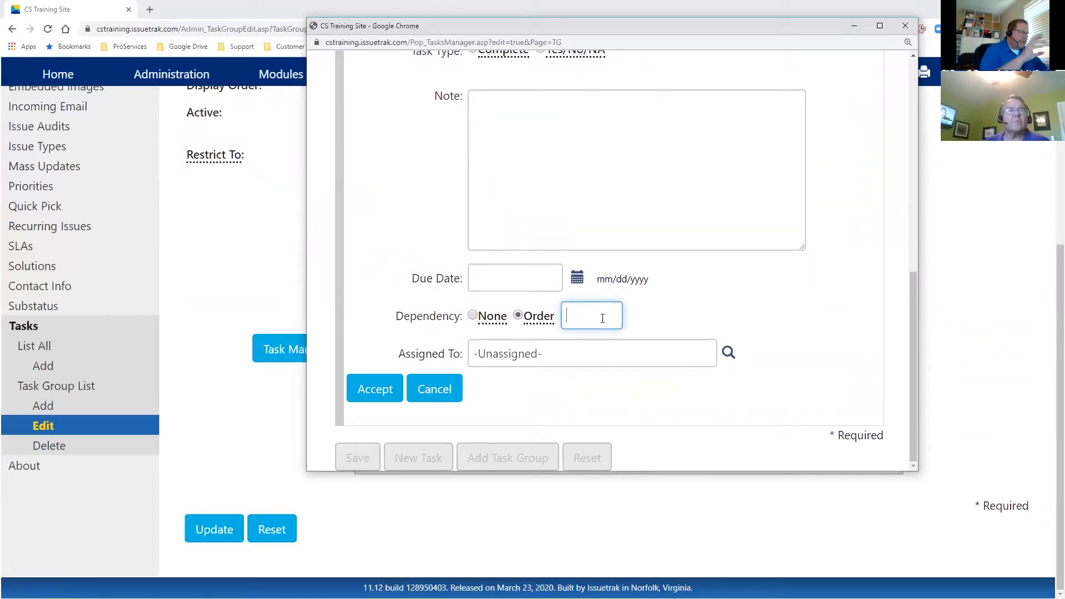
pyautogui.write('10')
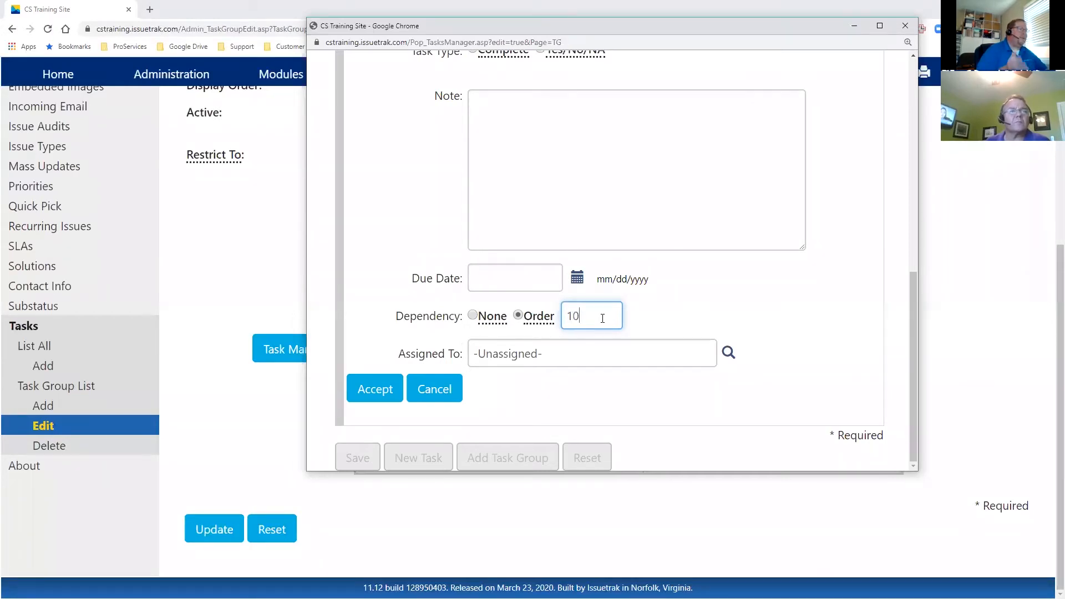
pyautogui.click(559, 361)
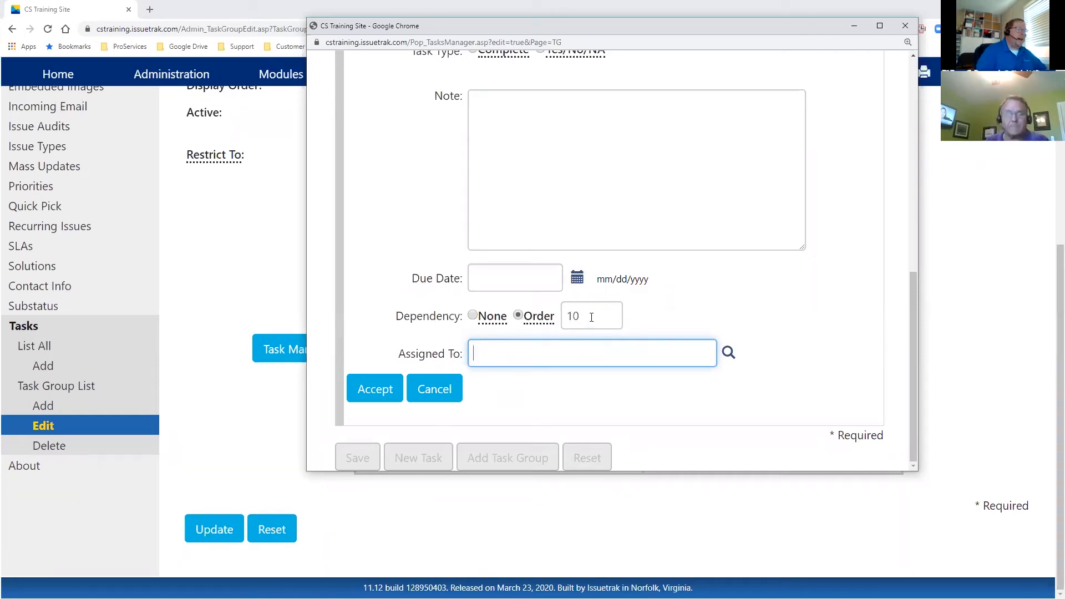
pyautogui.moveTo(591, 315); pyautogui.dragTo(551, 322)
pyautogui.write('9')
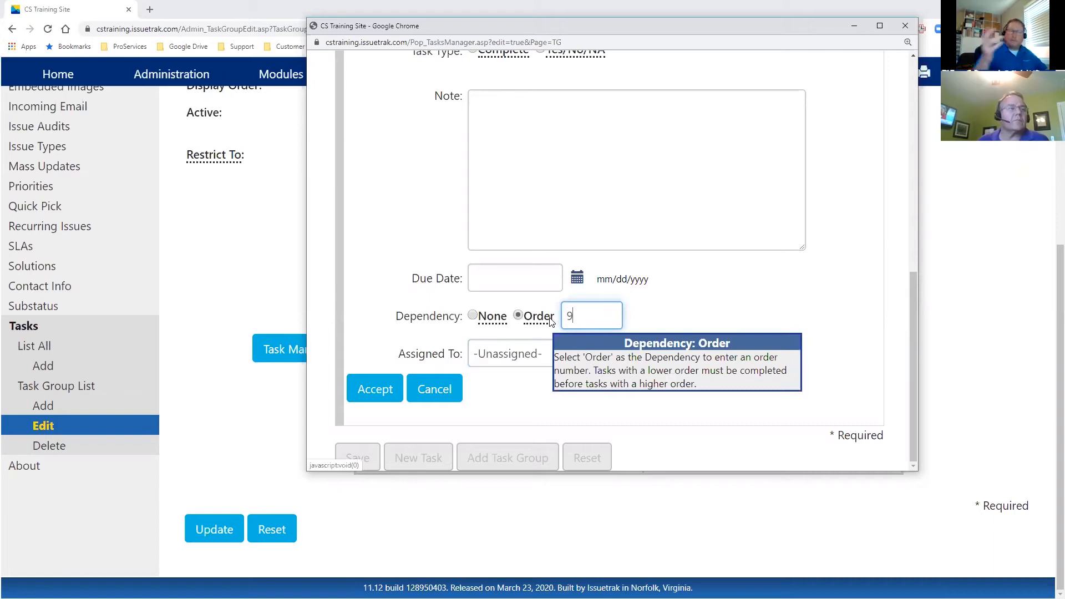
pyautogui.click(752, 328)
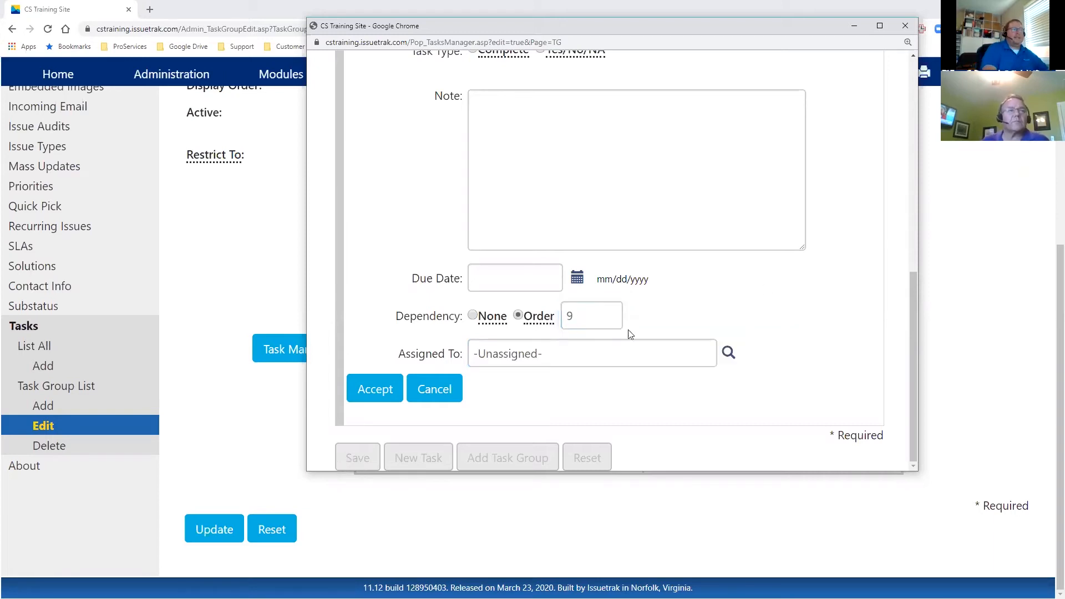
# - Assign the new task to --AssignedTo--
pyautogui.click(604, 355)
pyautogui.write('--a')
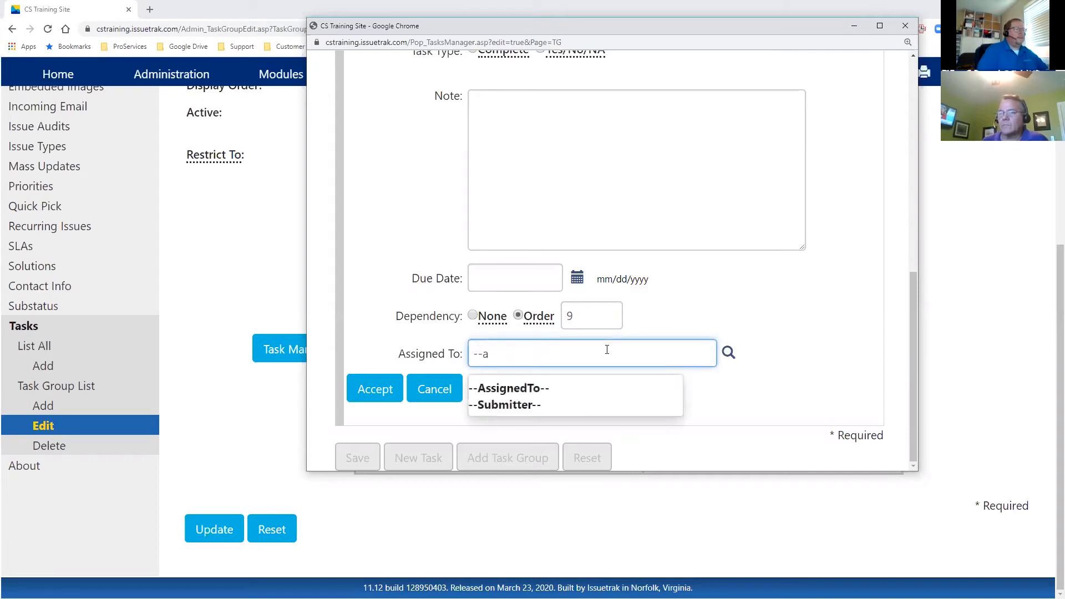
pyautogui.click(545, 390)
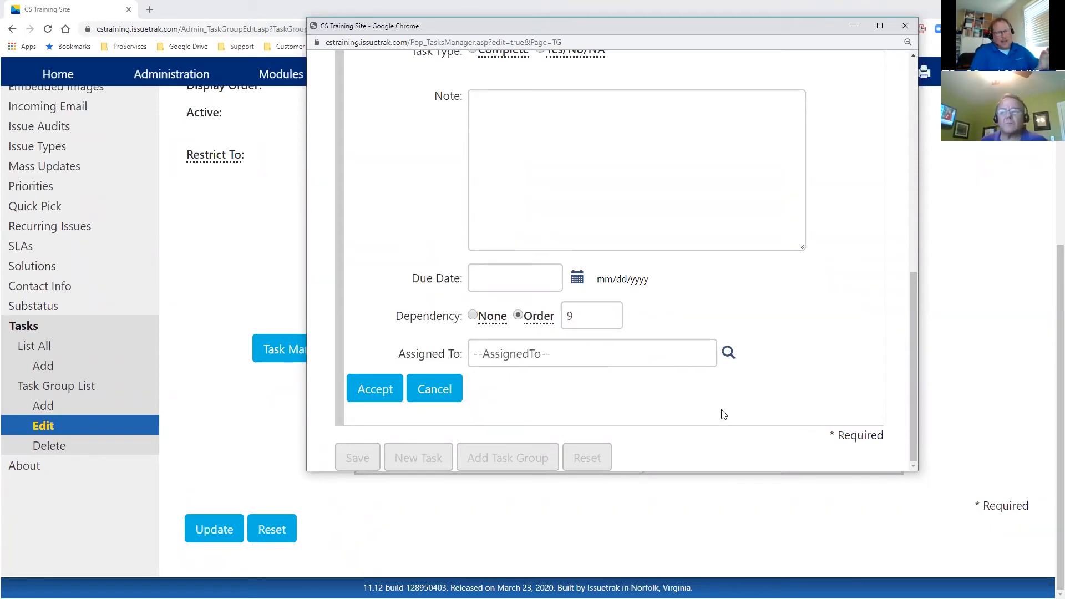
pyautogui.scroll(2, 692, 168)
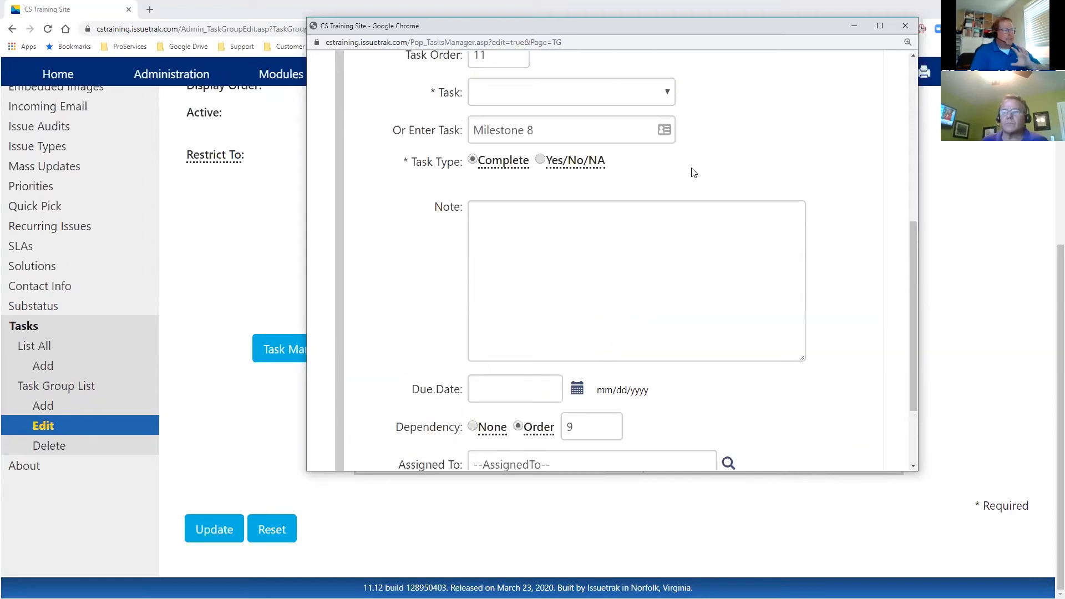
pyautogui.scroll(-2, 692, 168)
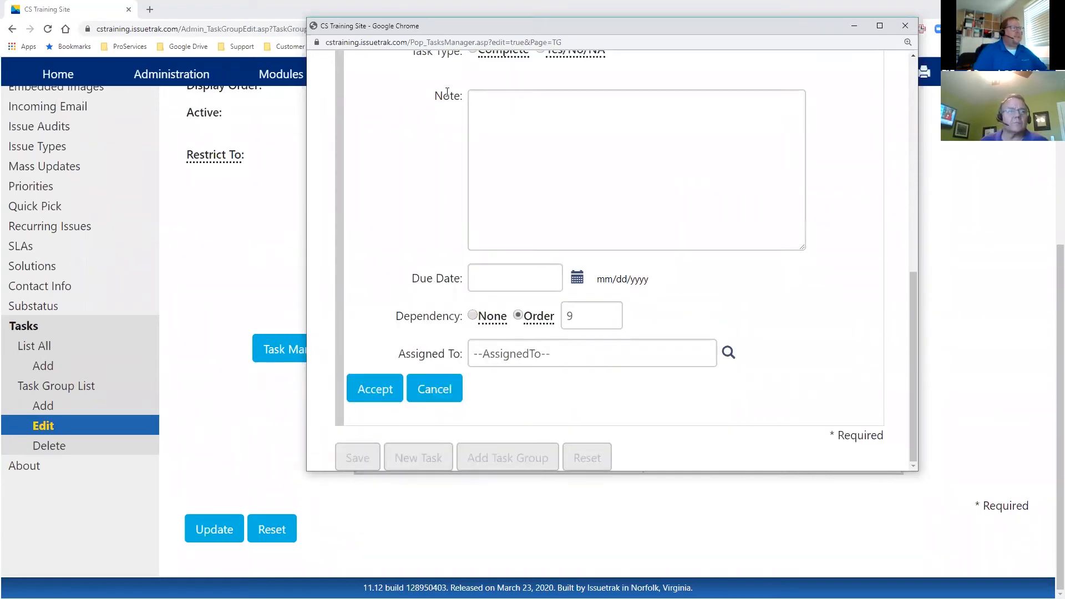
pyautogui.moveTo(437, 96); pyautogui.dragTo(463, 96)
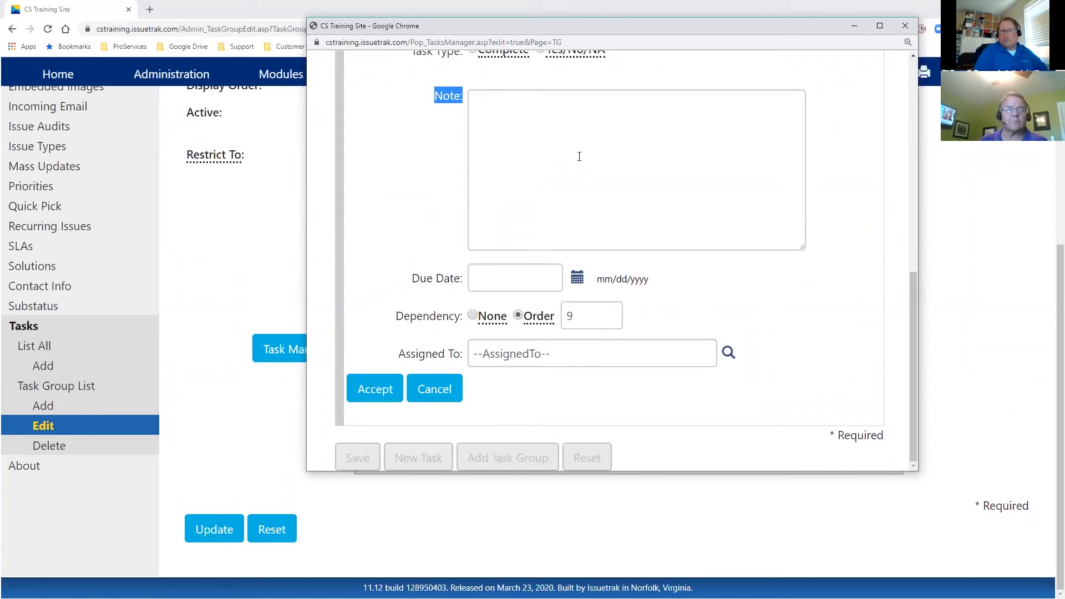
pyautogui.scroll(2, 579, 157)
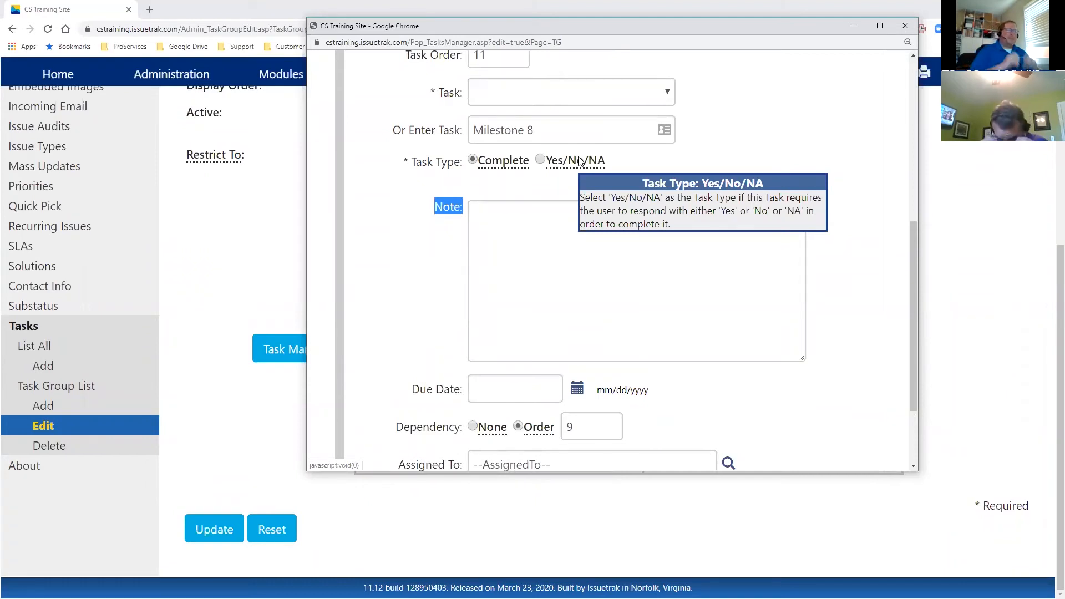
# - Add the Milestone 8 task to the PROJ - Project Control task list
pyautogui.click(516, 244)
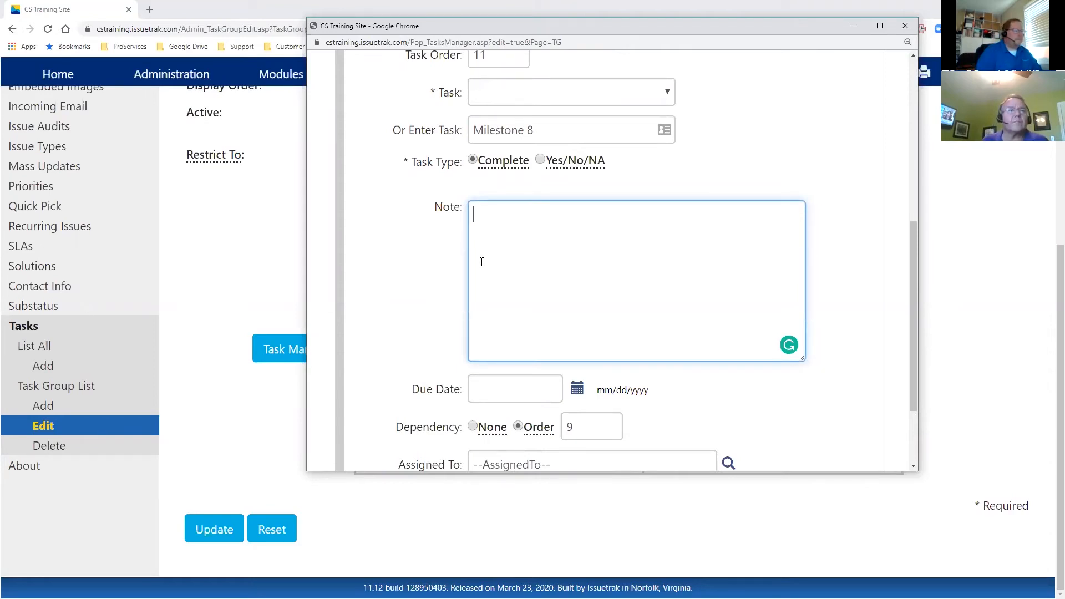
pyautogui.scroll(-3, 482, 261)
pyautogui.click(362, 389)
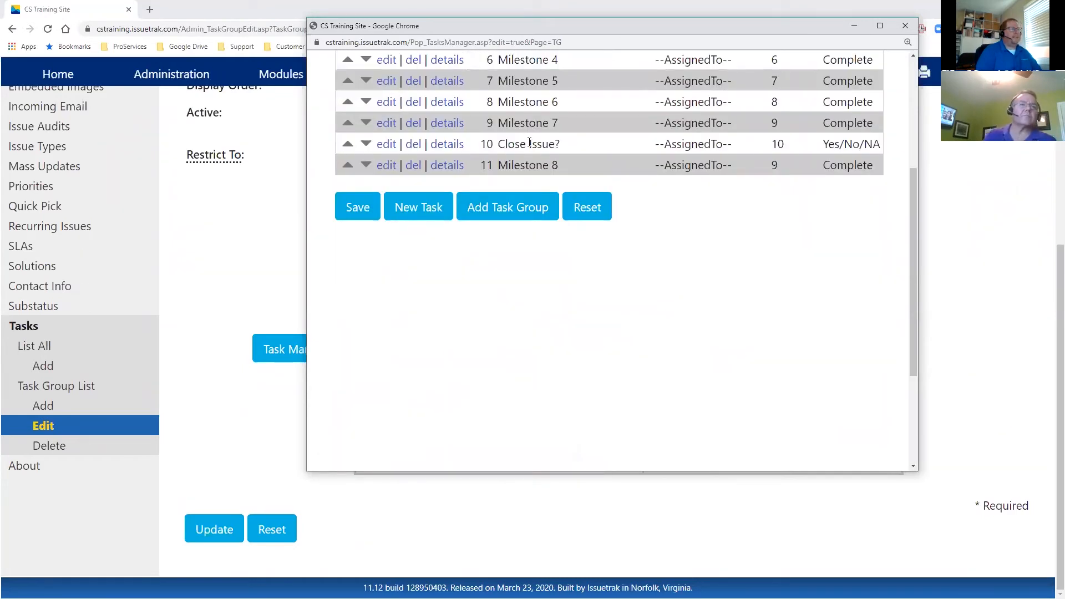
# - Move Milestone 8 above Close Issue? in the task order and save the task group
pyautogui.click(347, 165)
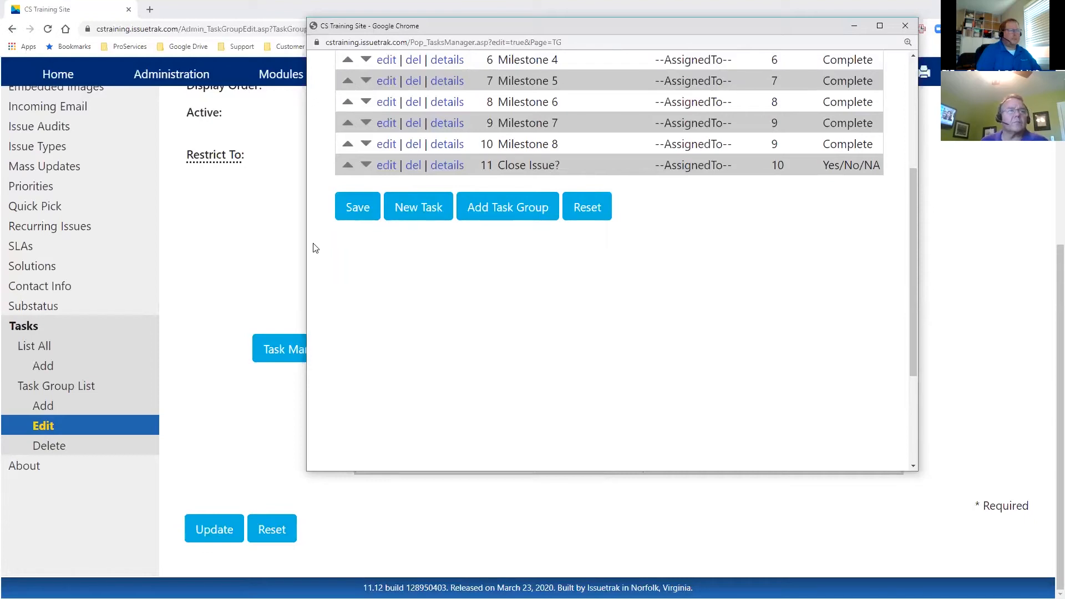
pyautogui.click(356, 207)
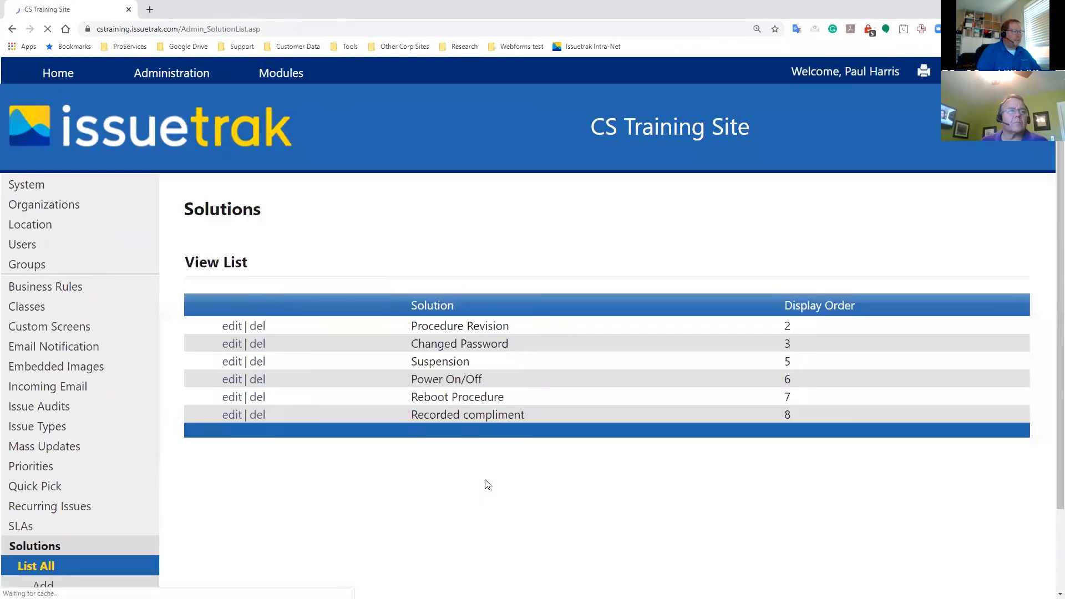
# - Open the task group list and review the PROJ - Project Control group's tasks
pyautogui.scroll(-2, 452, 487)
pyautogui.click(69, 547)
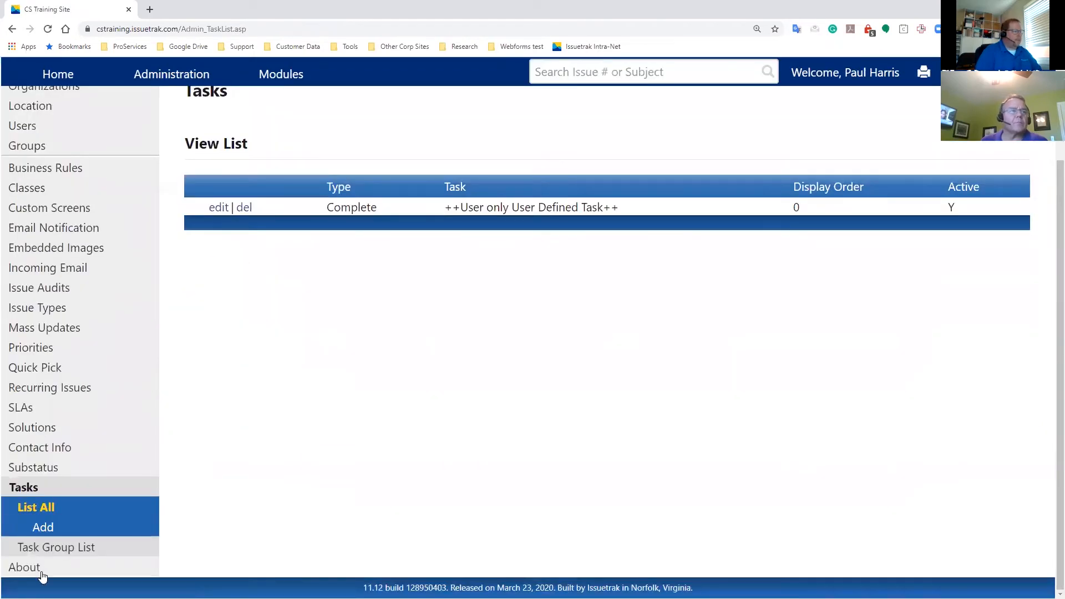
pyautogui.click(69, 545)
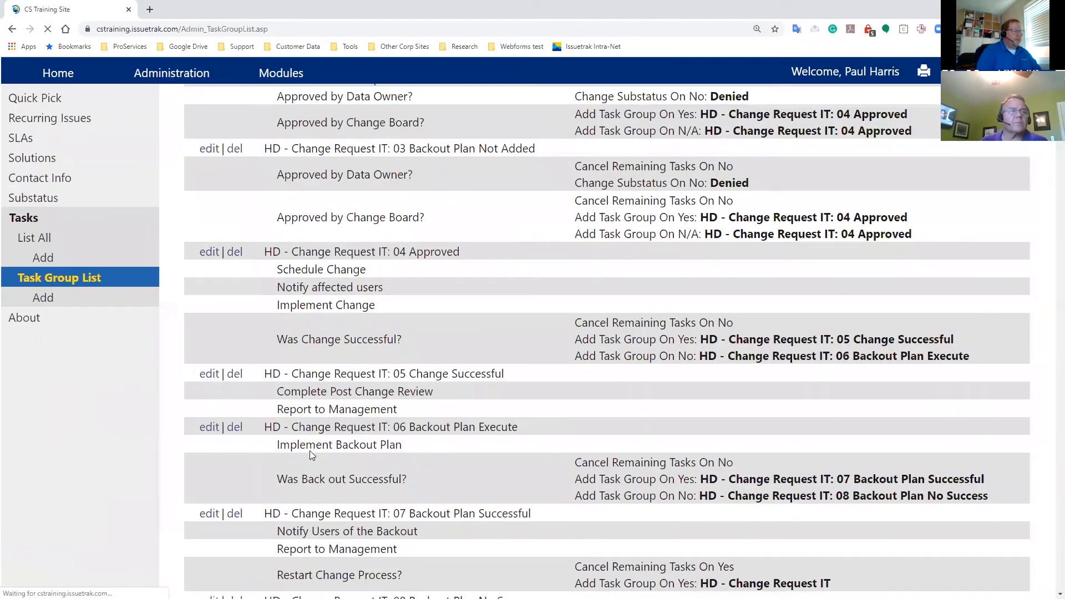
pyautogui.scroll(-10, 310, 454)
pyautogui.scroll(-20, 311, 454)
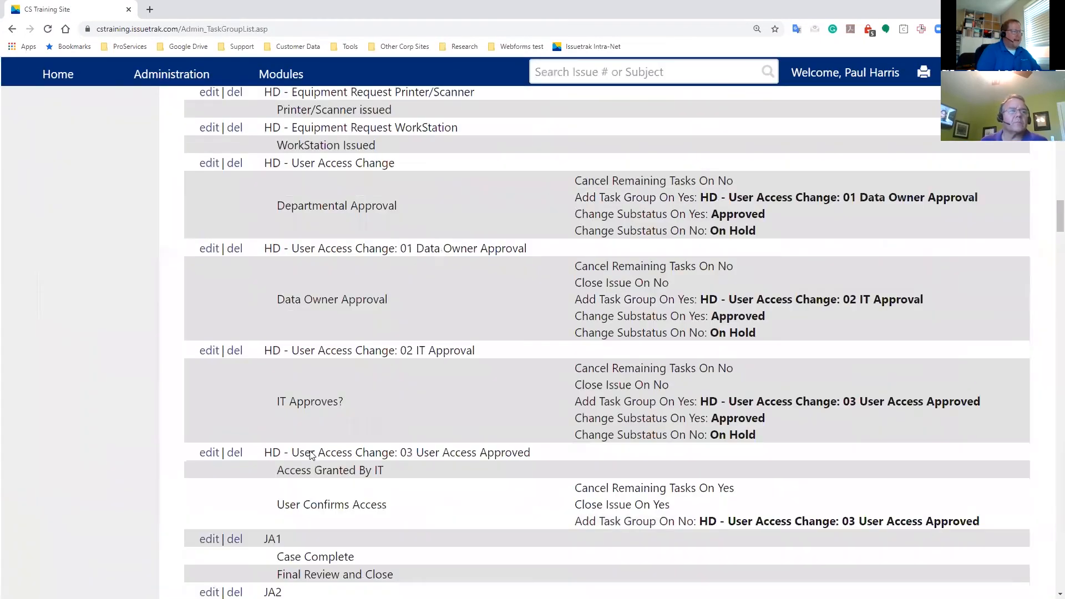
pyautogui.scroll(-20, 310, 451)
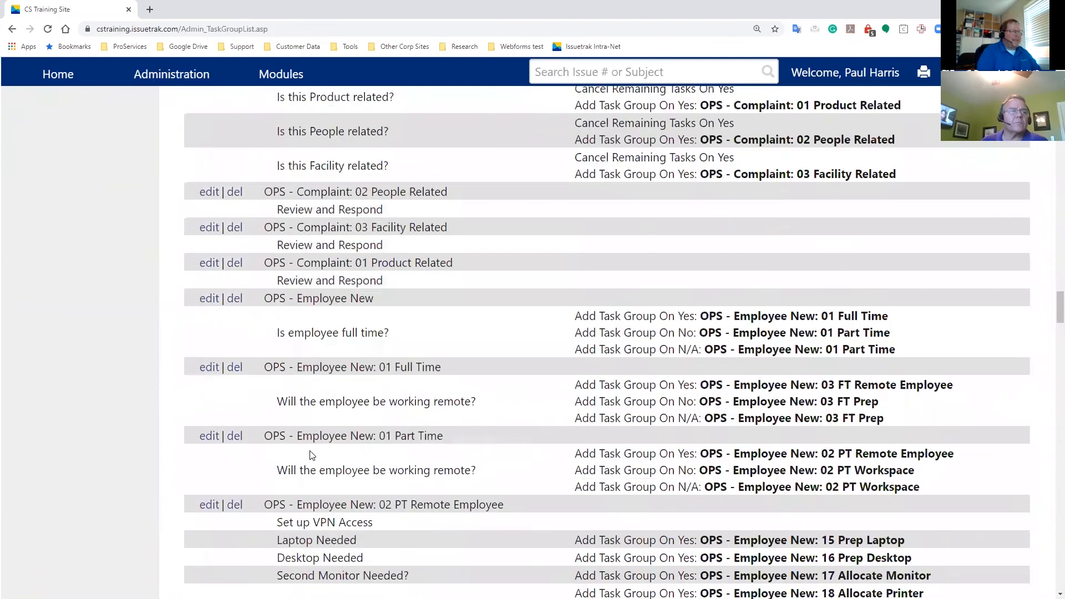
pyautogui.scroll(-20, 310, 450)
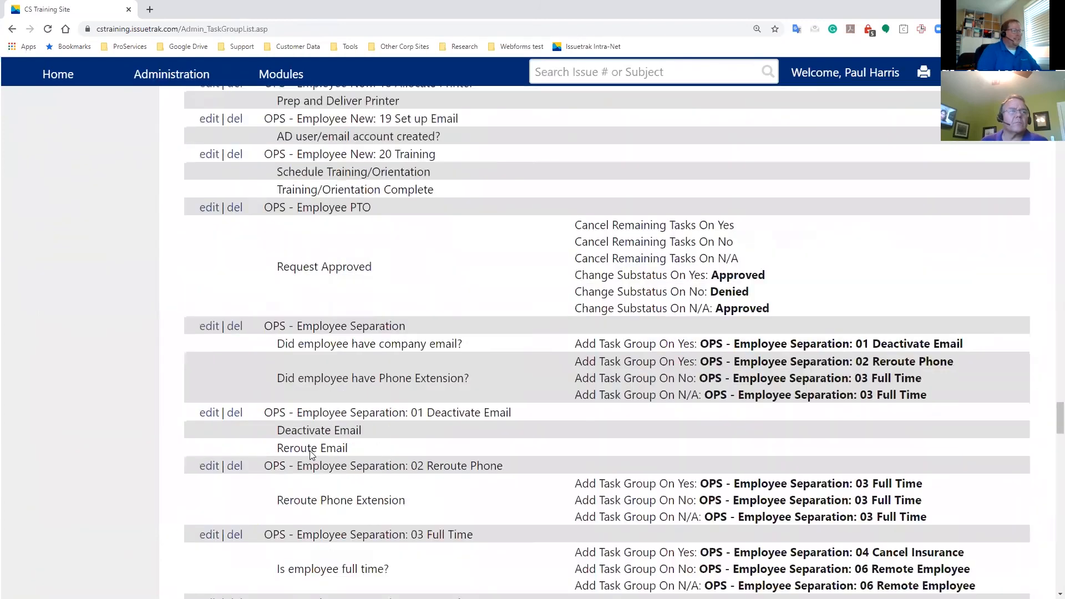
pyautogui.scroll(-20, 309, 453)
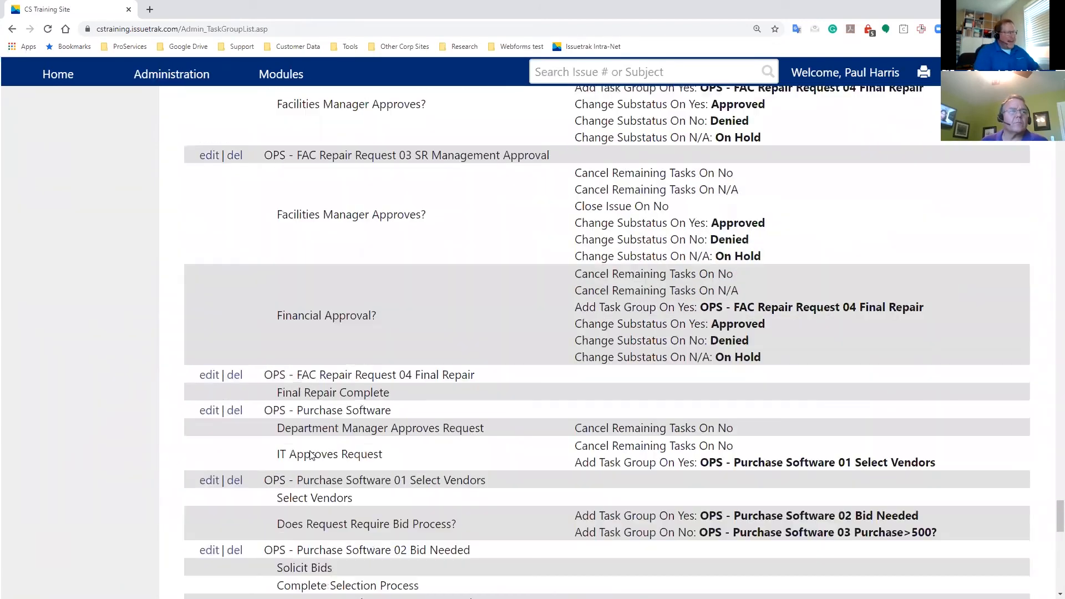
pyautogui.scroll(-3, 310, 452)
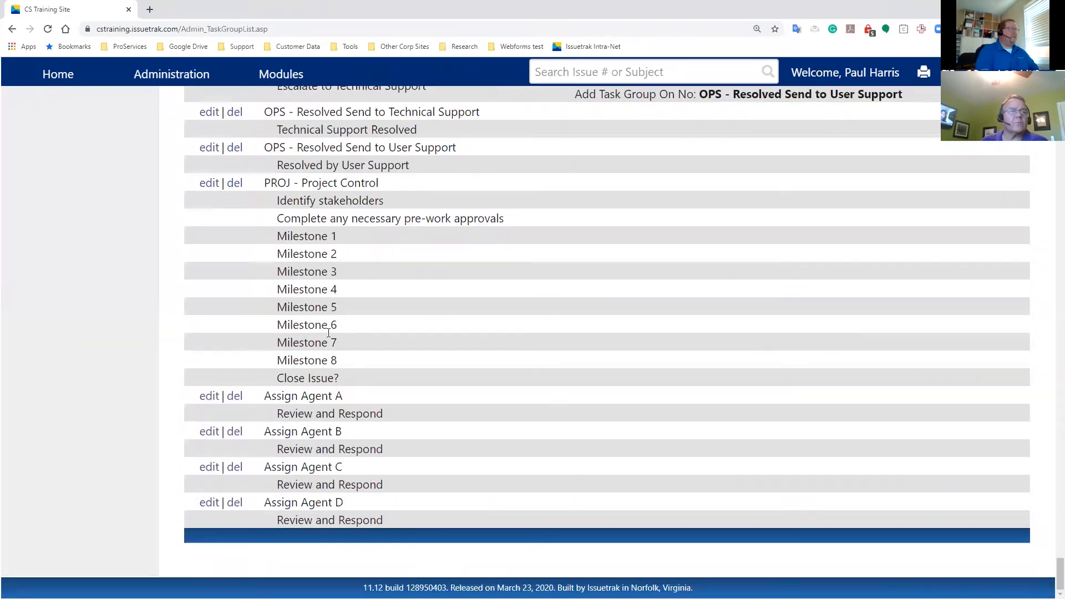
pyautogui.moveTo(323, 345); pyautogui.dragTo(257, 342)
pyautogui.click(197, 198)
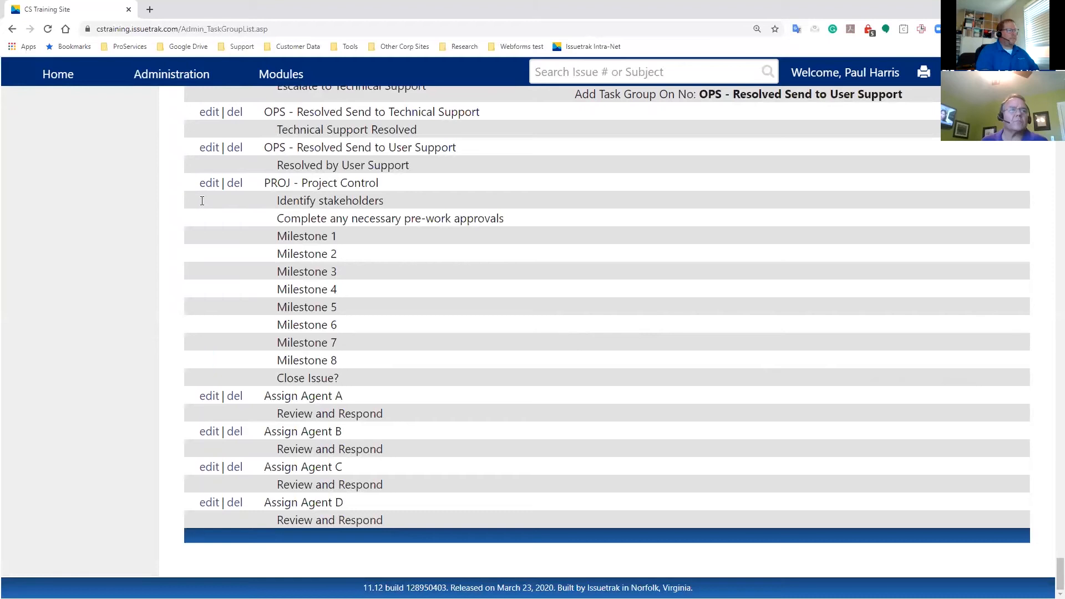
# - Open the PROJ - Project Control task group's edit page and minimize the browser window
pyautogui.click(209, 183)
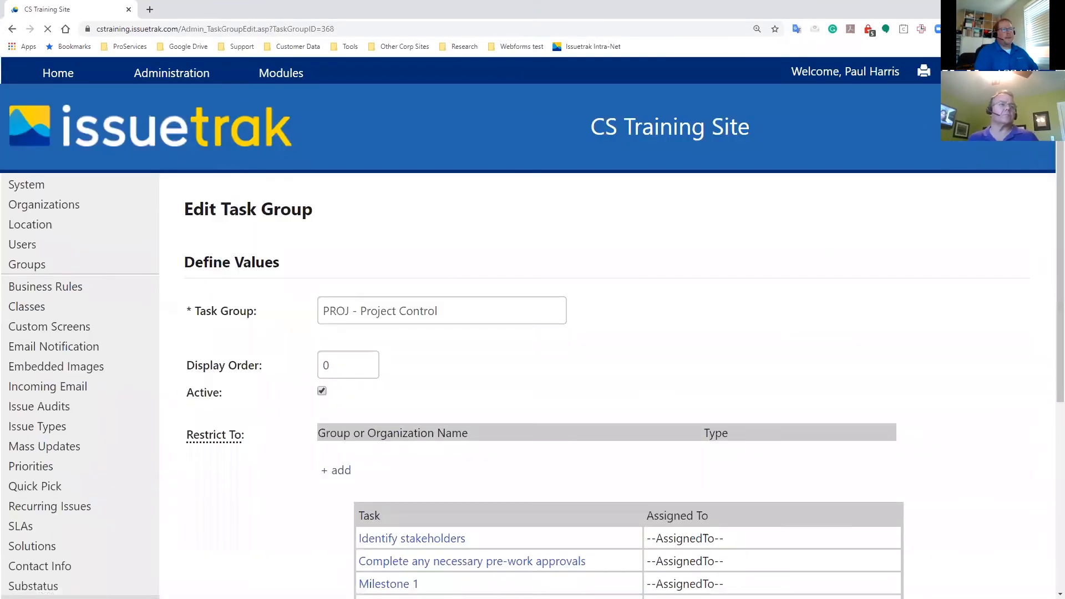
pyautogui.click(1027, 9)
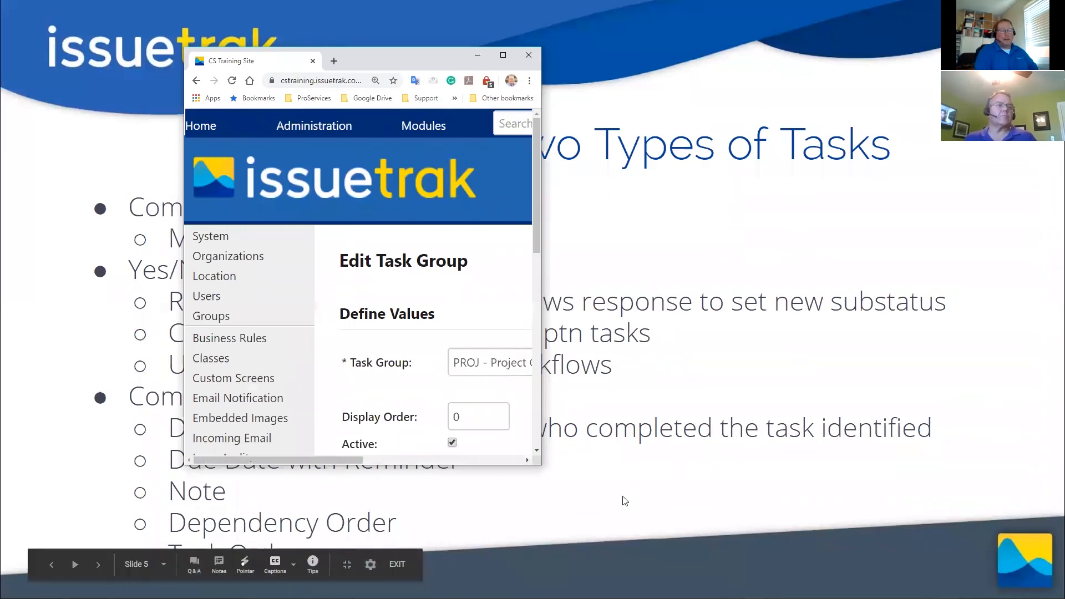
pyautogui.click(664, 499)
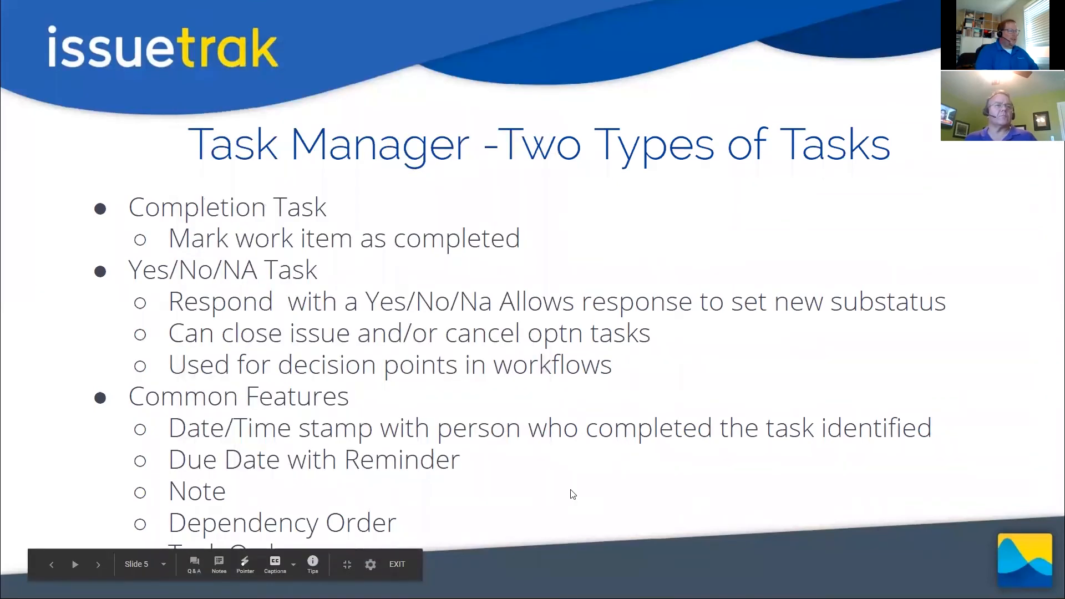
pyautogui.click(355, 396)
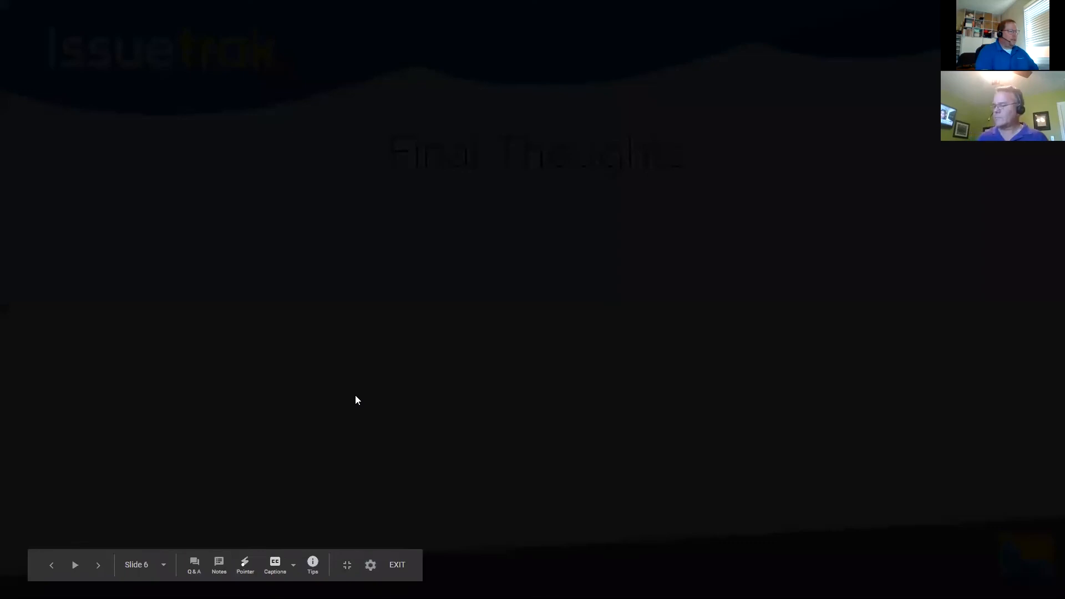
pyautogui.press('Left')
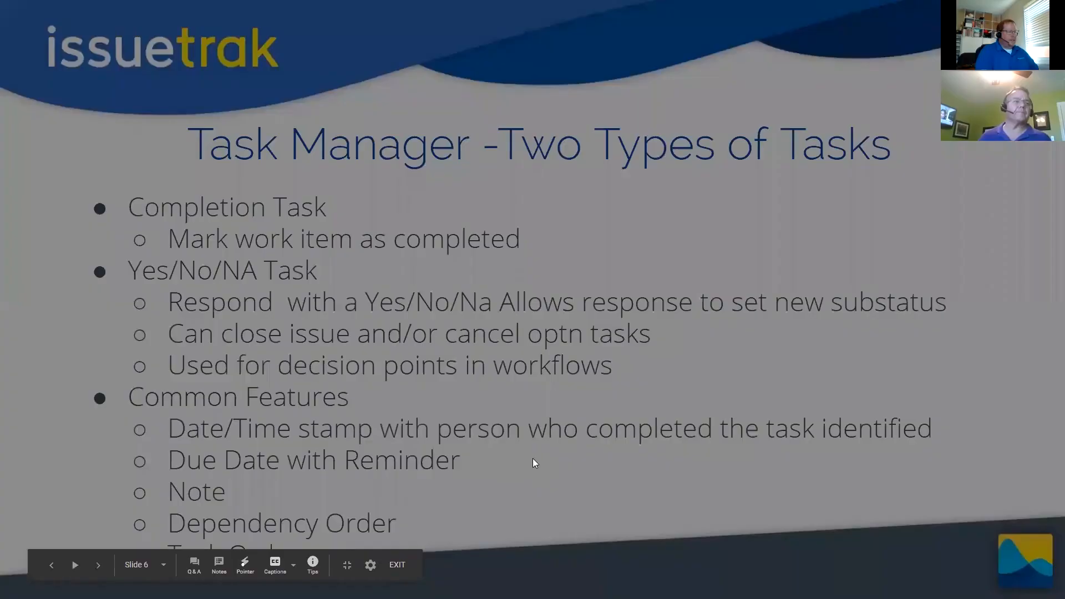